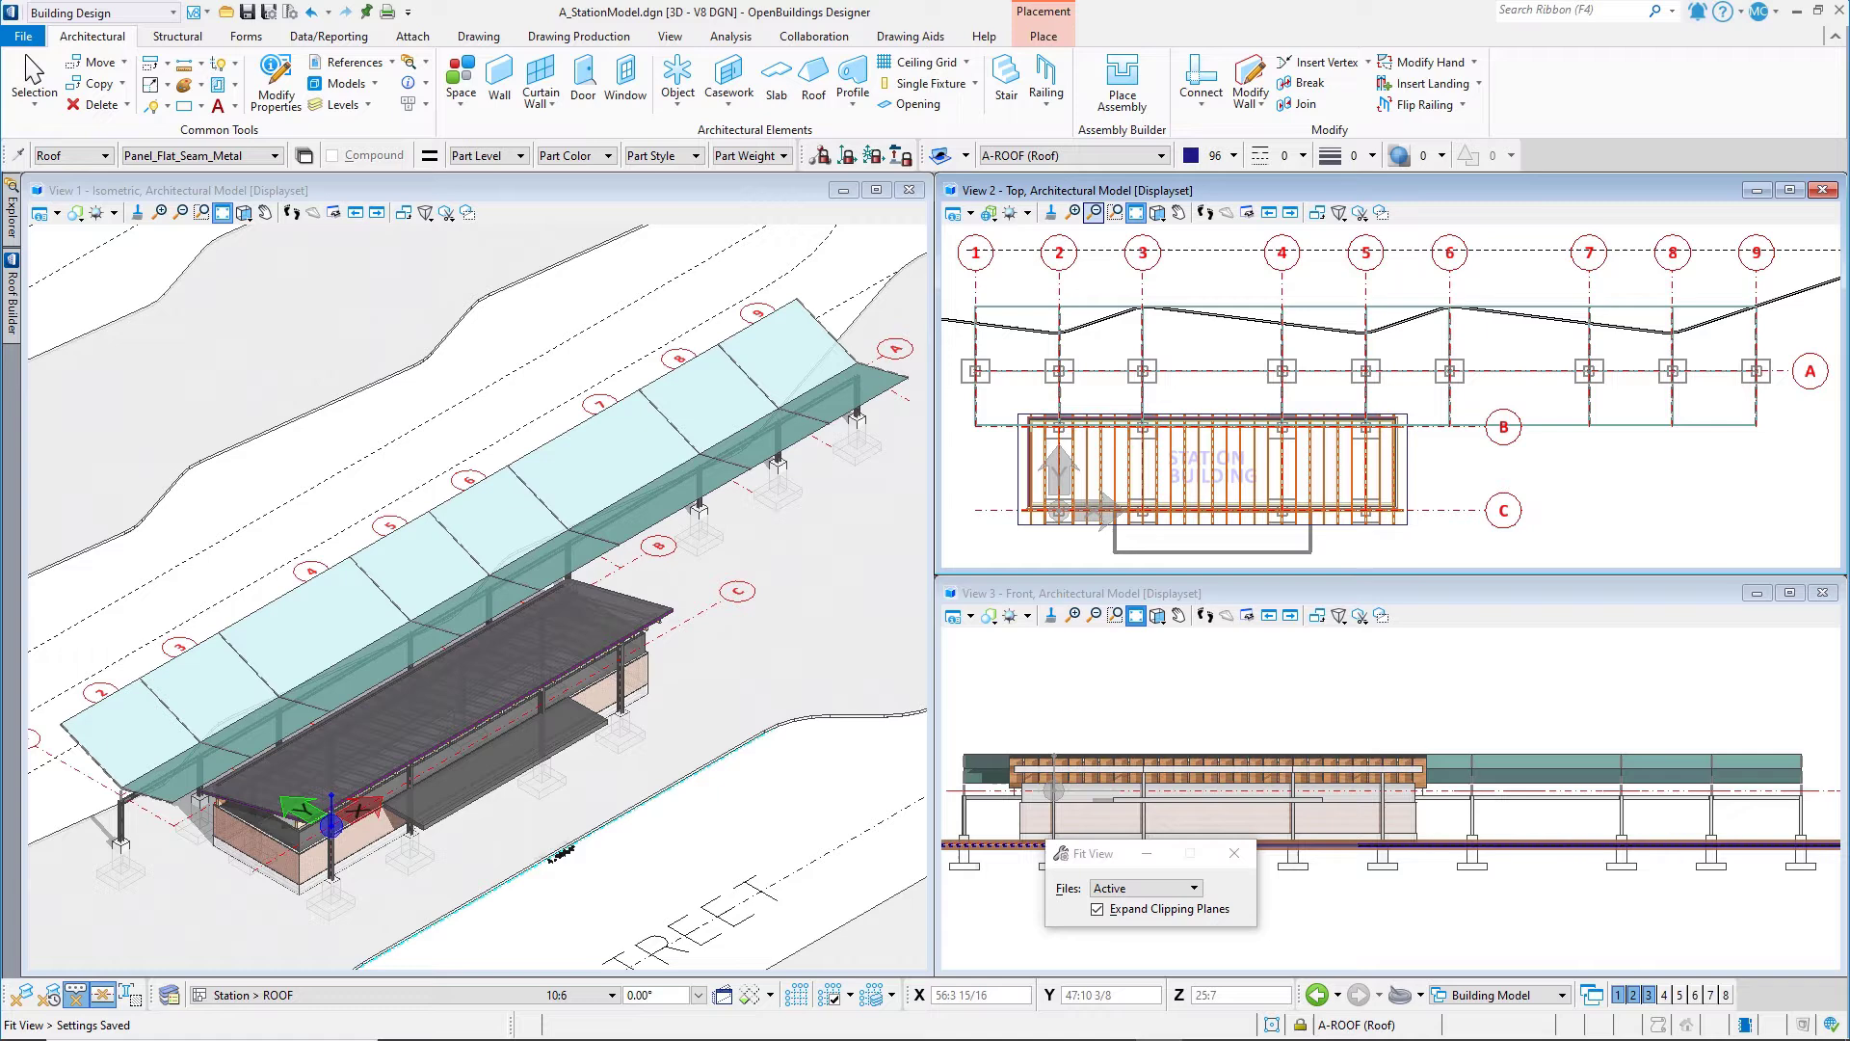
Select the station building's lower wall leaf and zoom in on its corner
{"action": "left_click", "coordinate": [34, 77]}
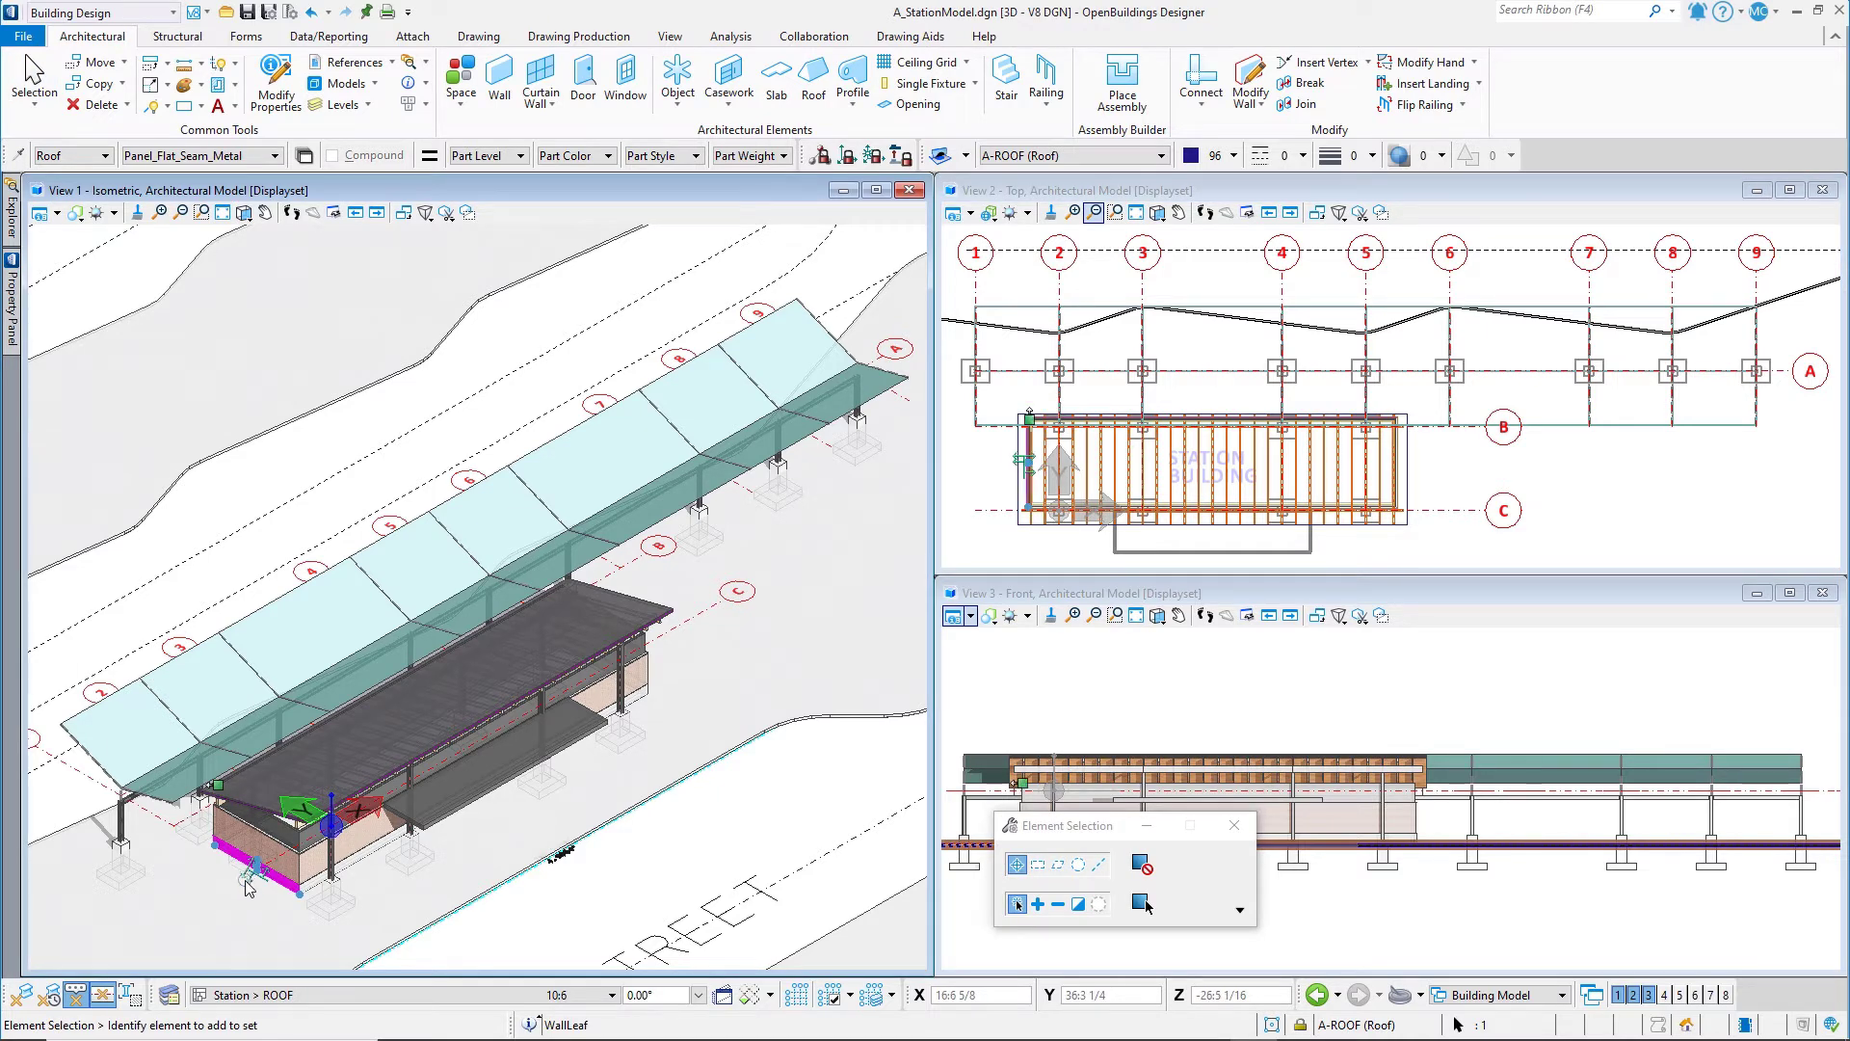
{"action": "left_click", "coordinate": [248, 882]}
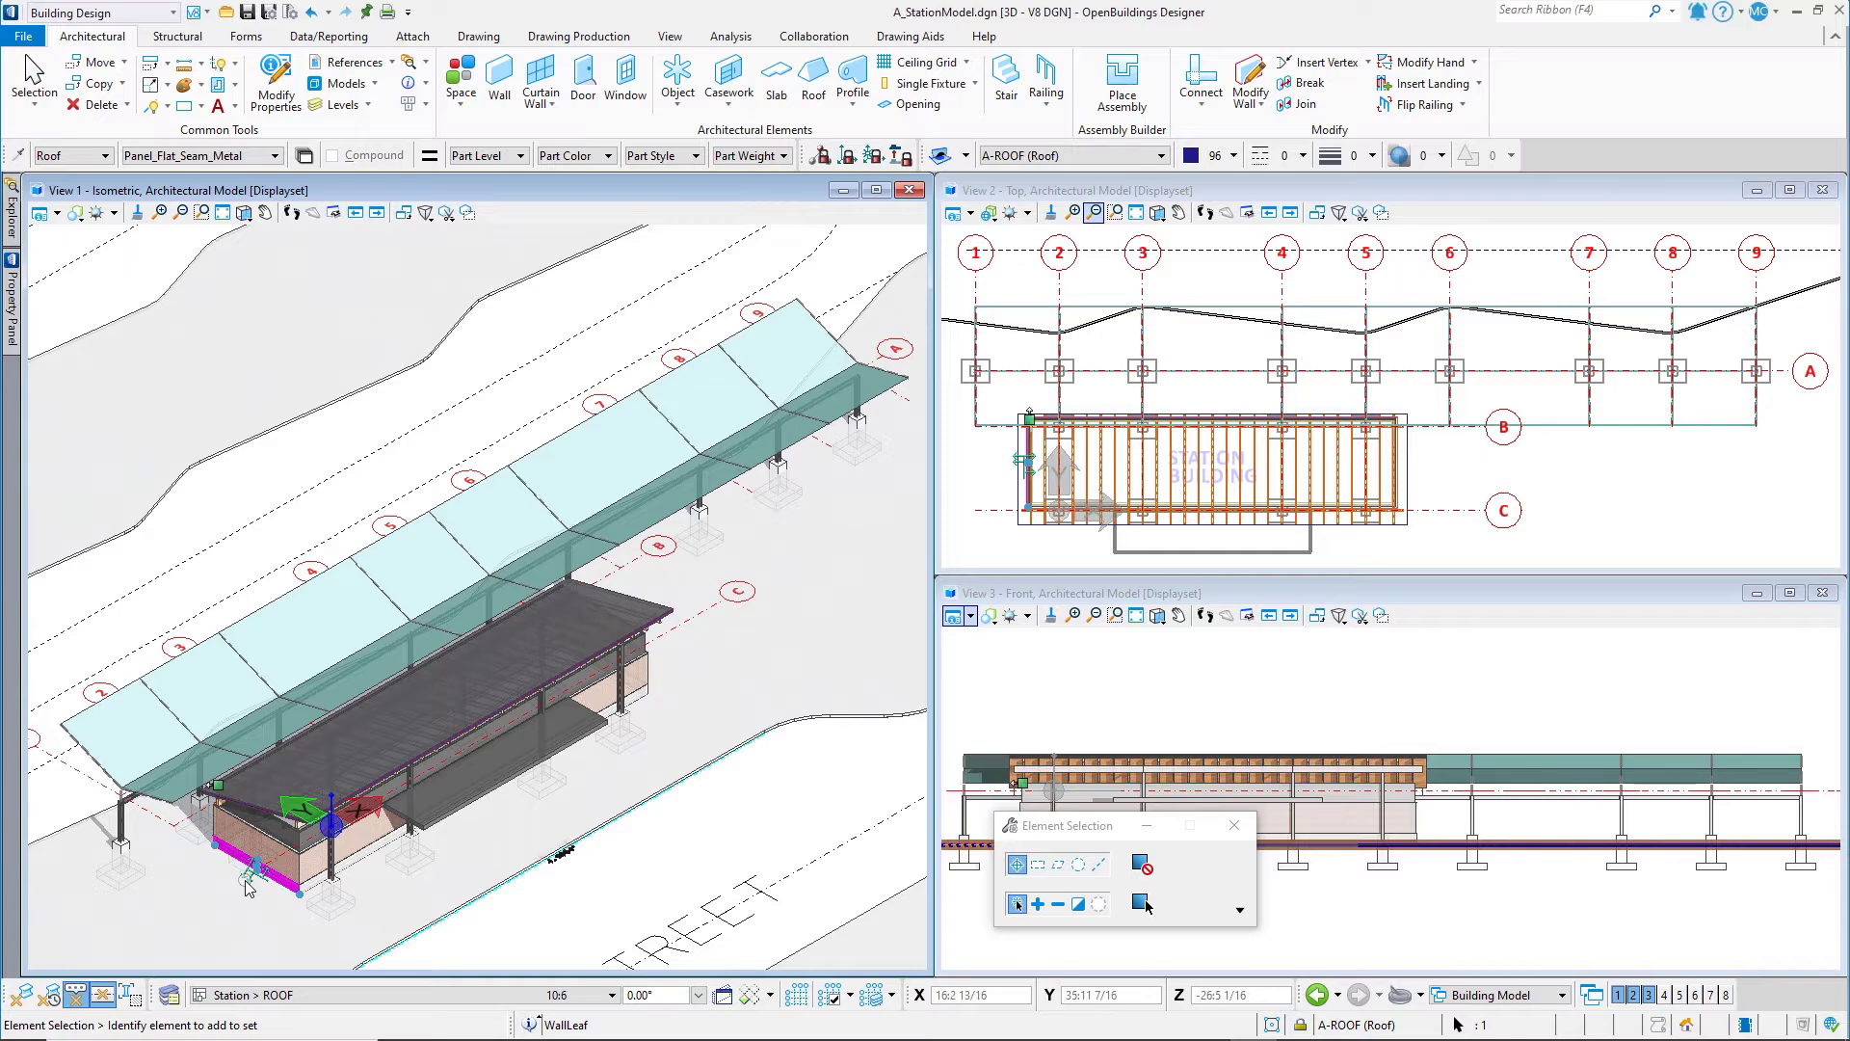
{"action": "scroll", "coordinate": [248, 888], "scroll_direction": "up", "scroll_amount": 2}
{"action": "scroll", "coordinate": [249, 888], "scroll_direction": "up", "scroll_amount": 3}
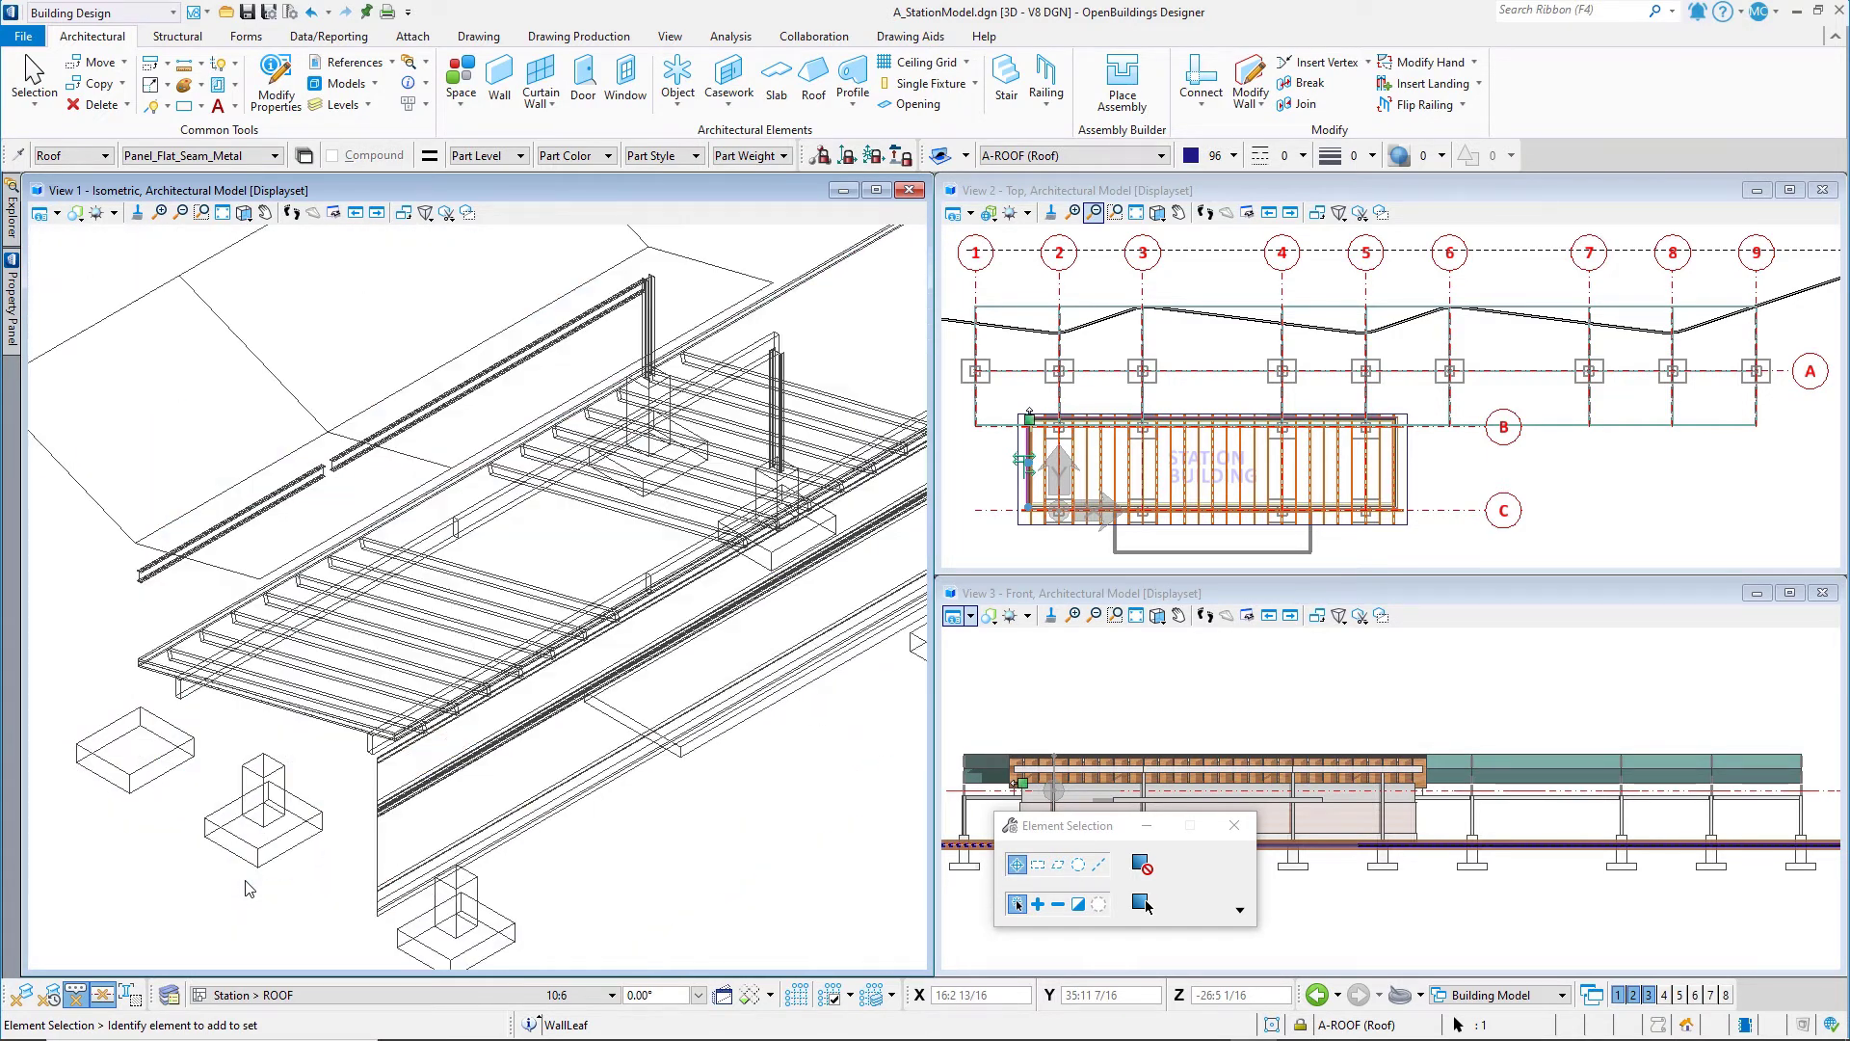
{"action": "scroll", "coordinate": [247, 884], "scroll_direction": "up", "scroll_amount": 2}
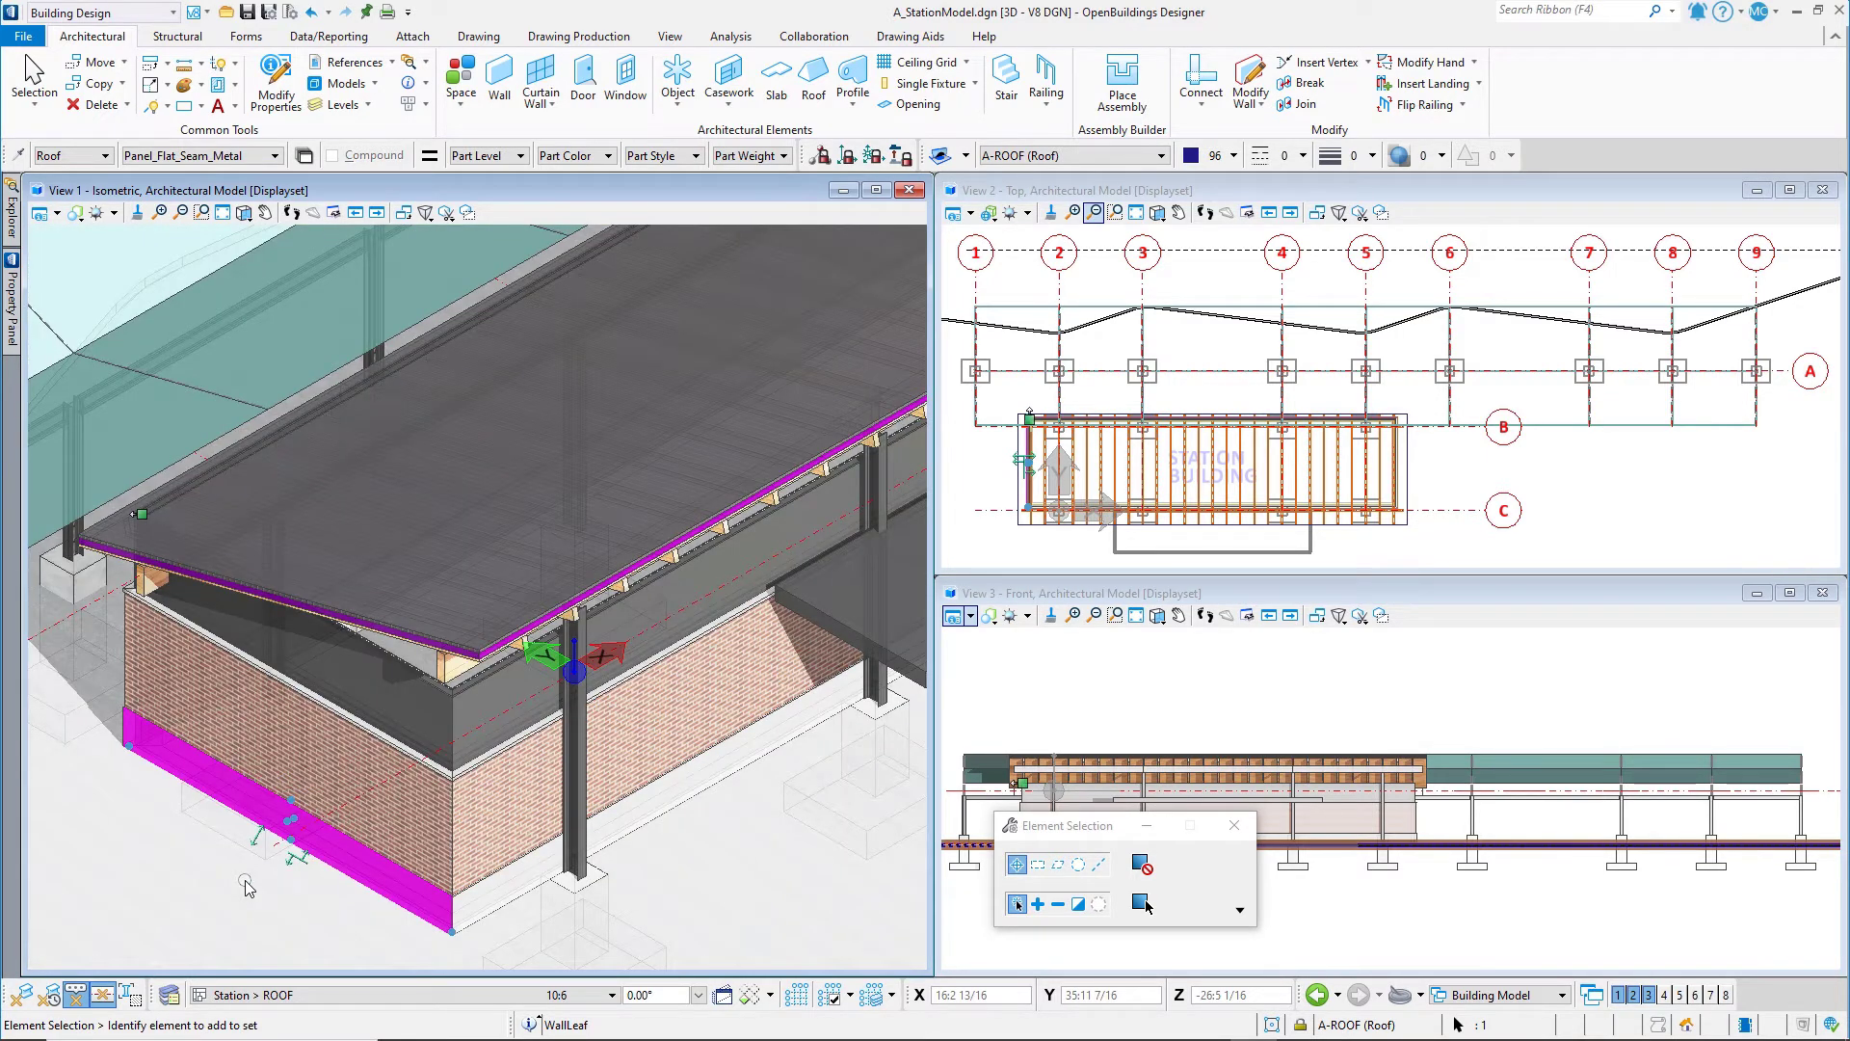
{"action": "scroll", "coordinate": [247, 887], "scroll_direction": "up", "scroll_amount": 1}
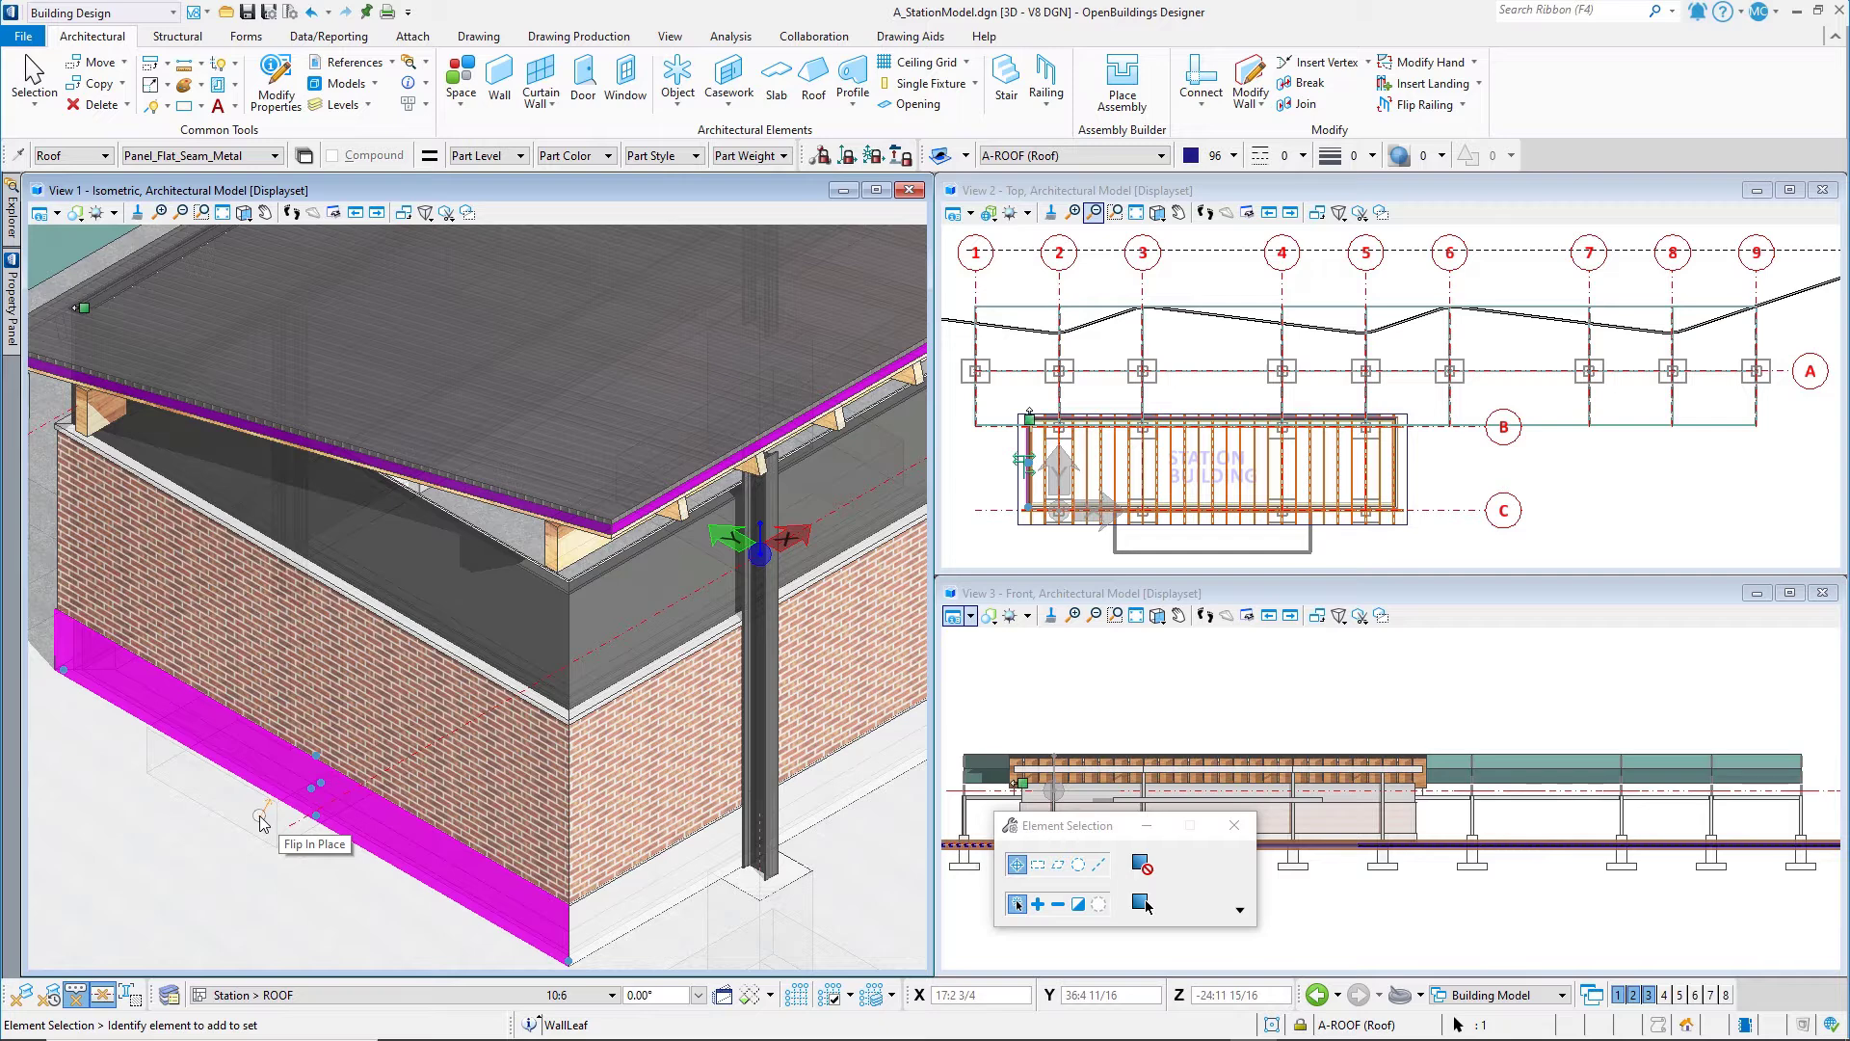
Flip the lower wall leaf in place and start the Modify Wall height tool
{"action": "left_click", "coordinate": [261, 823]}
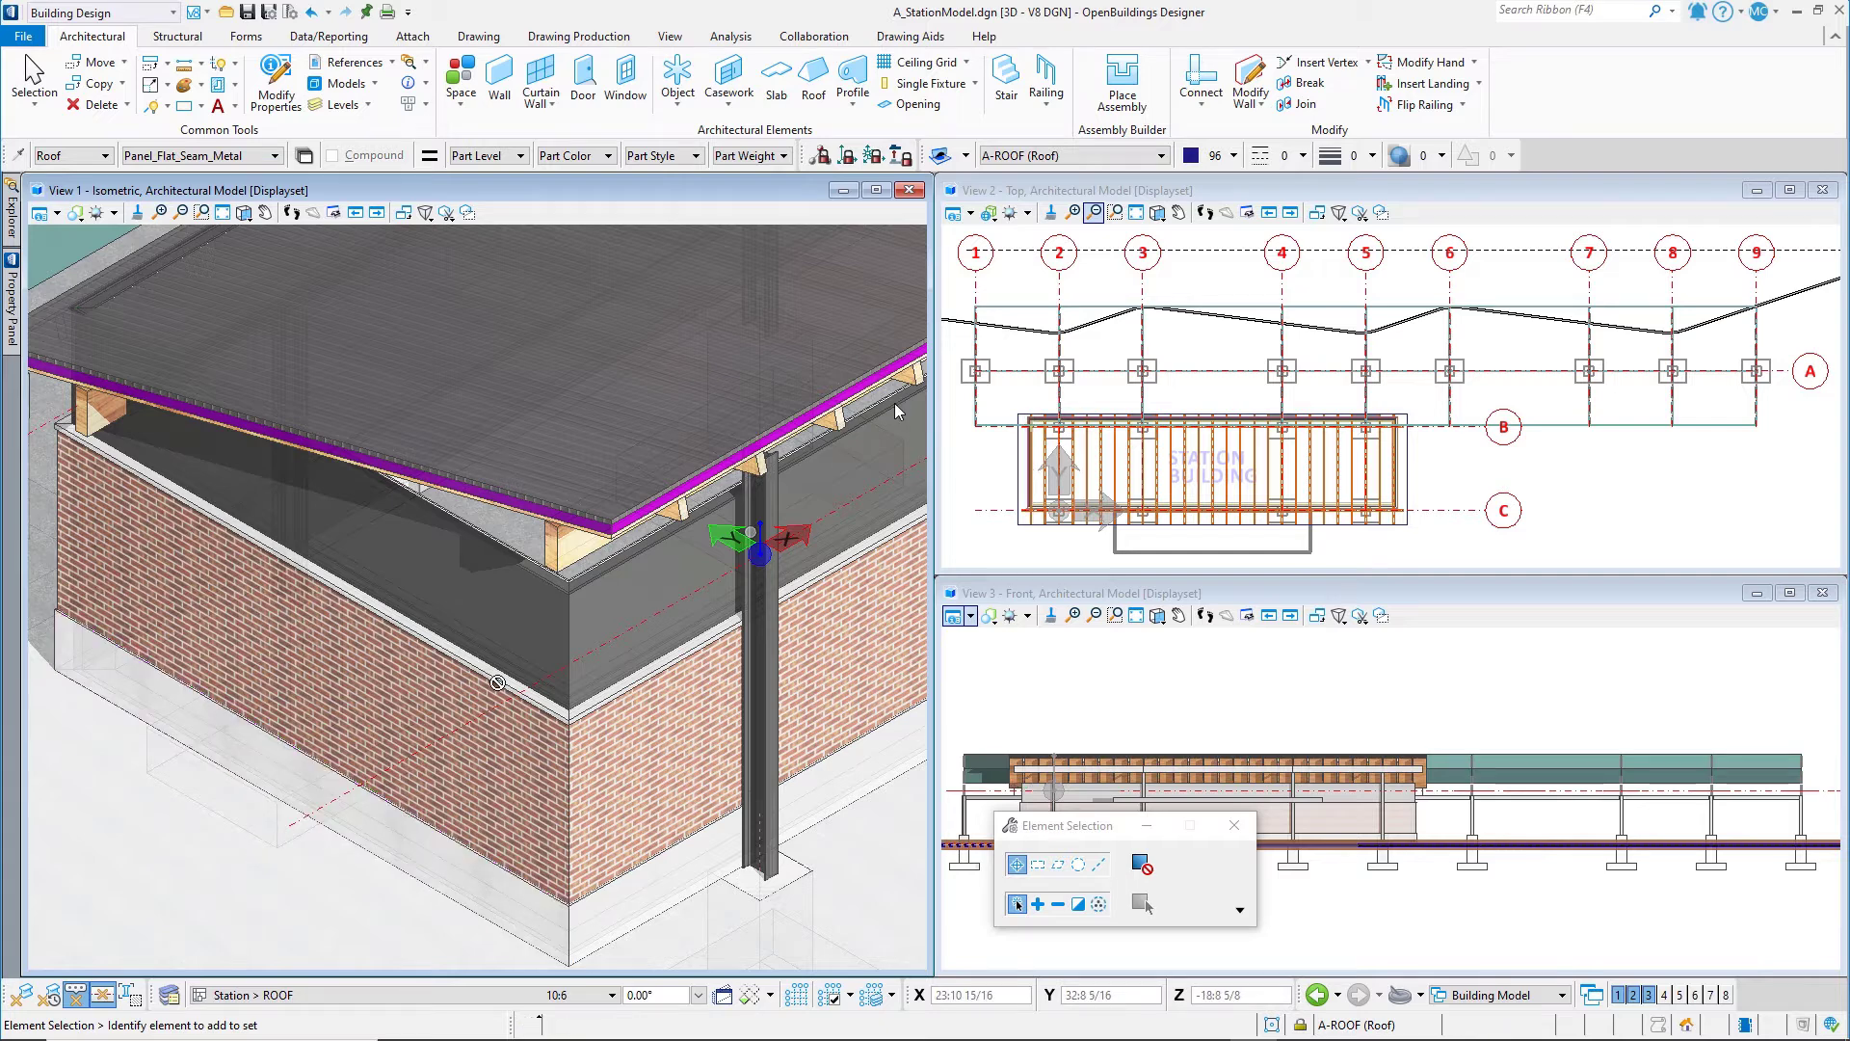
{"action": "left_click", "coordinate": [1259, 104]}
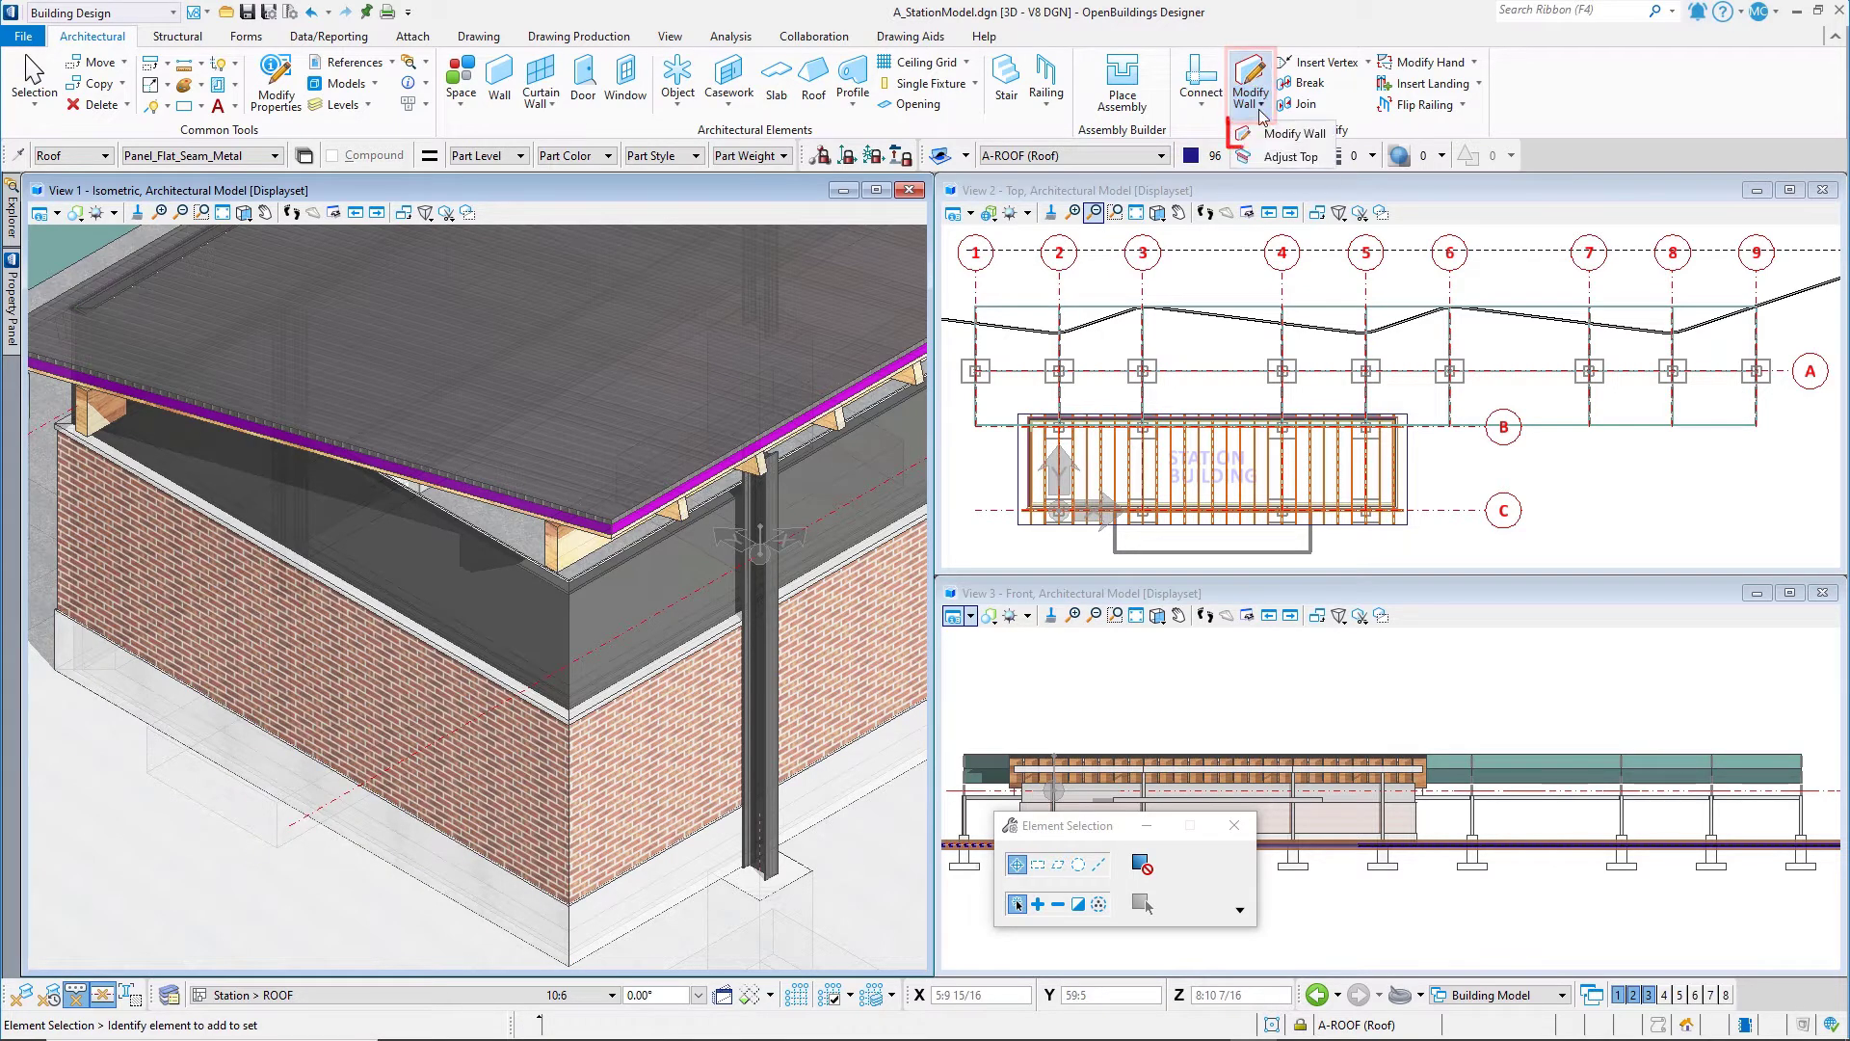
{"action": "left_click", "coordinate": [1291, 133]}
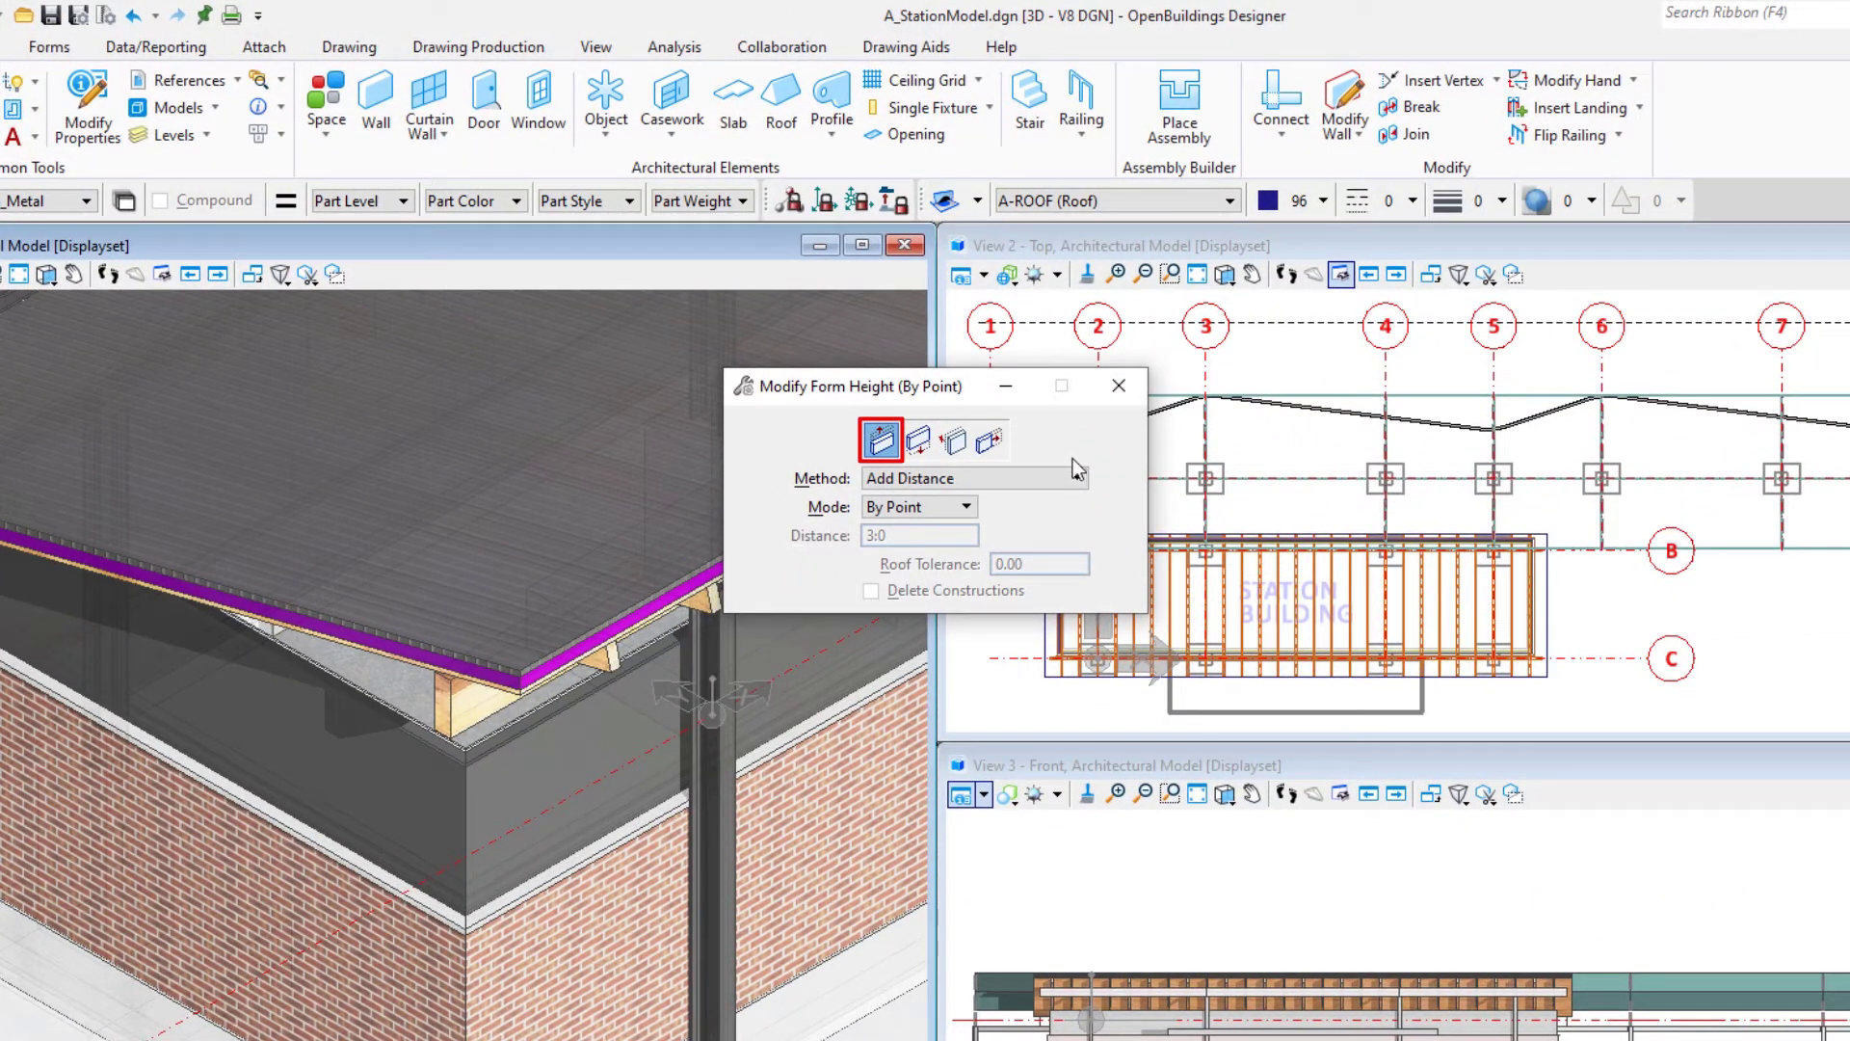
Try the base height, width and length modes, then return to height and list its methods
{"action": "left_click", "coordinate": [917, 440]}
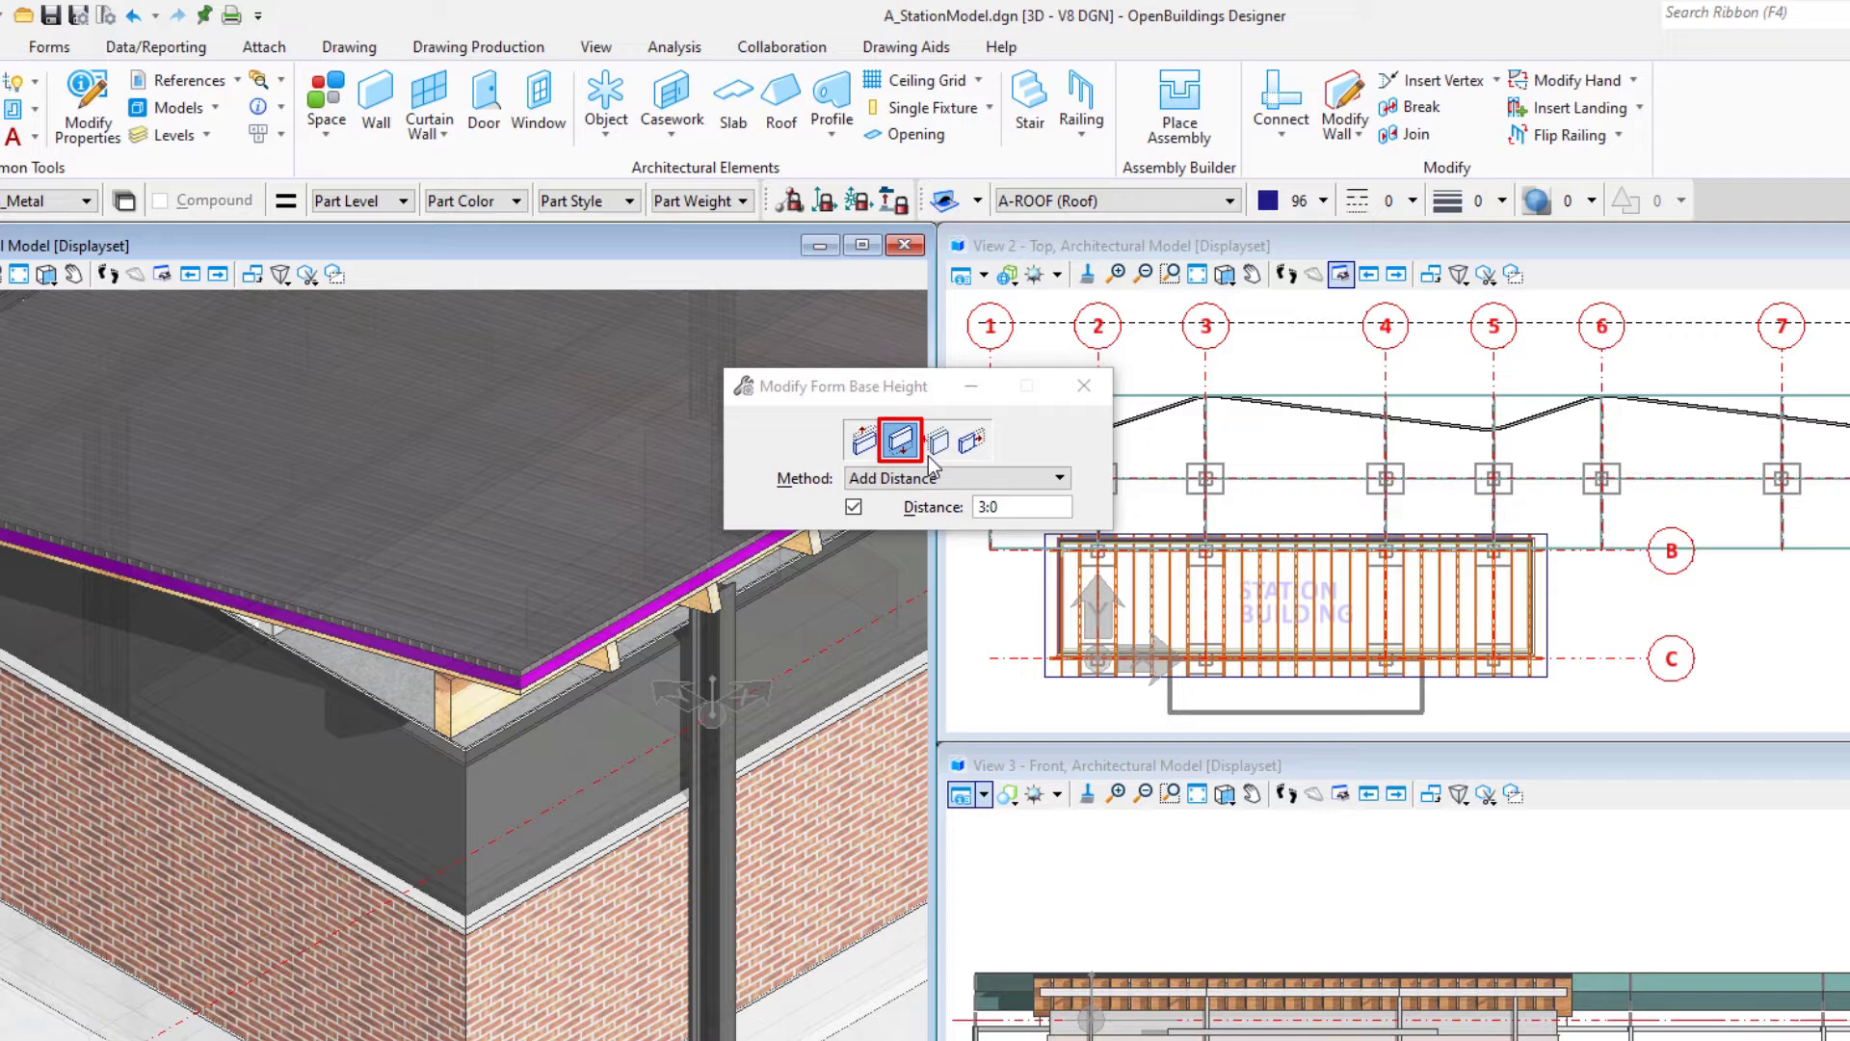
{"action": "left_click", "coordinate": [933, 463]}
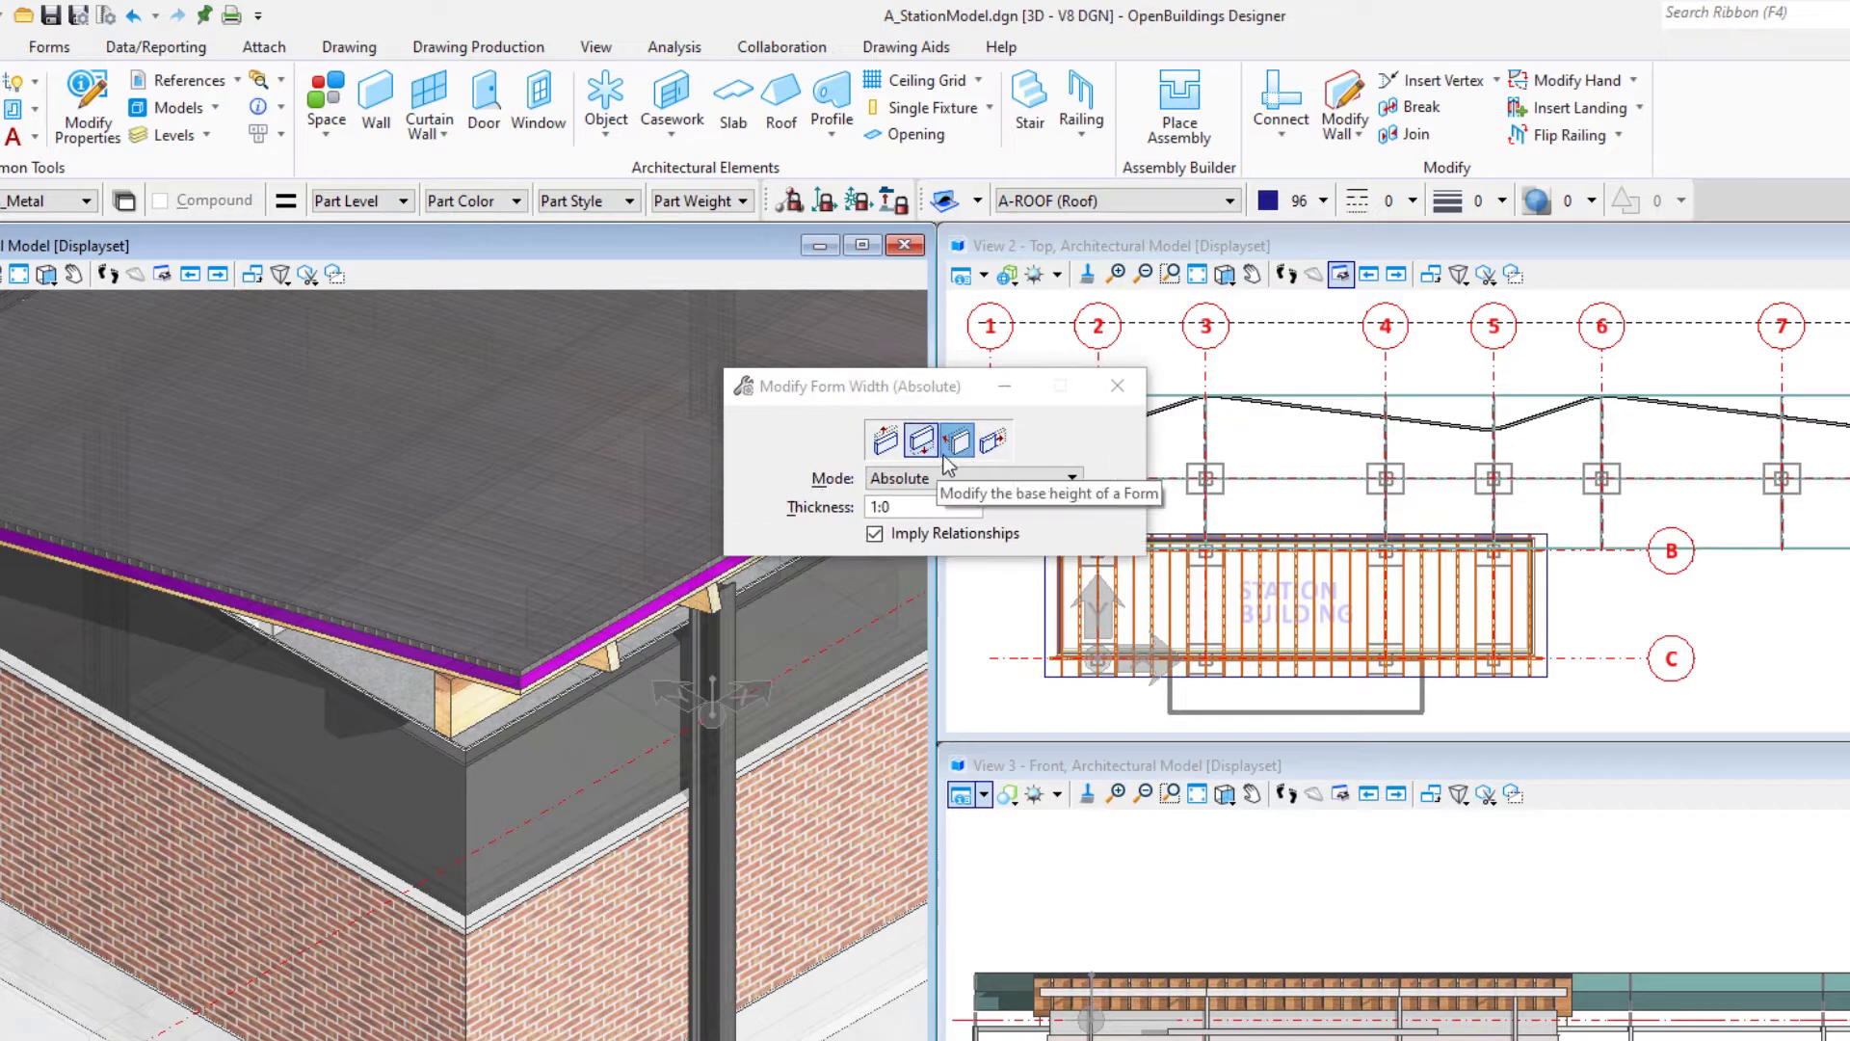
{"action": "left_click", "coordinate": [993, 441]}
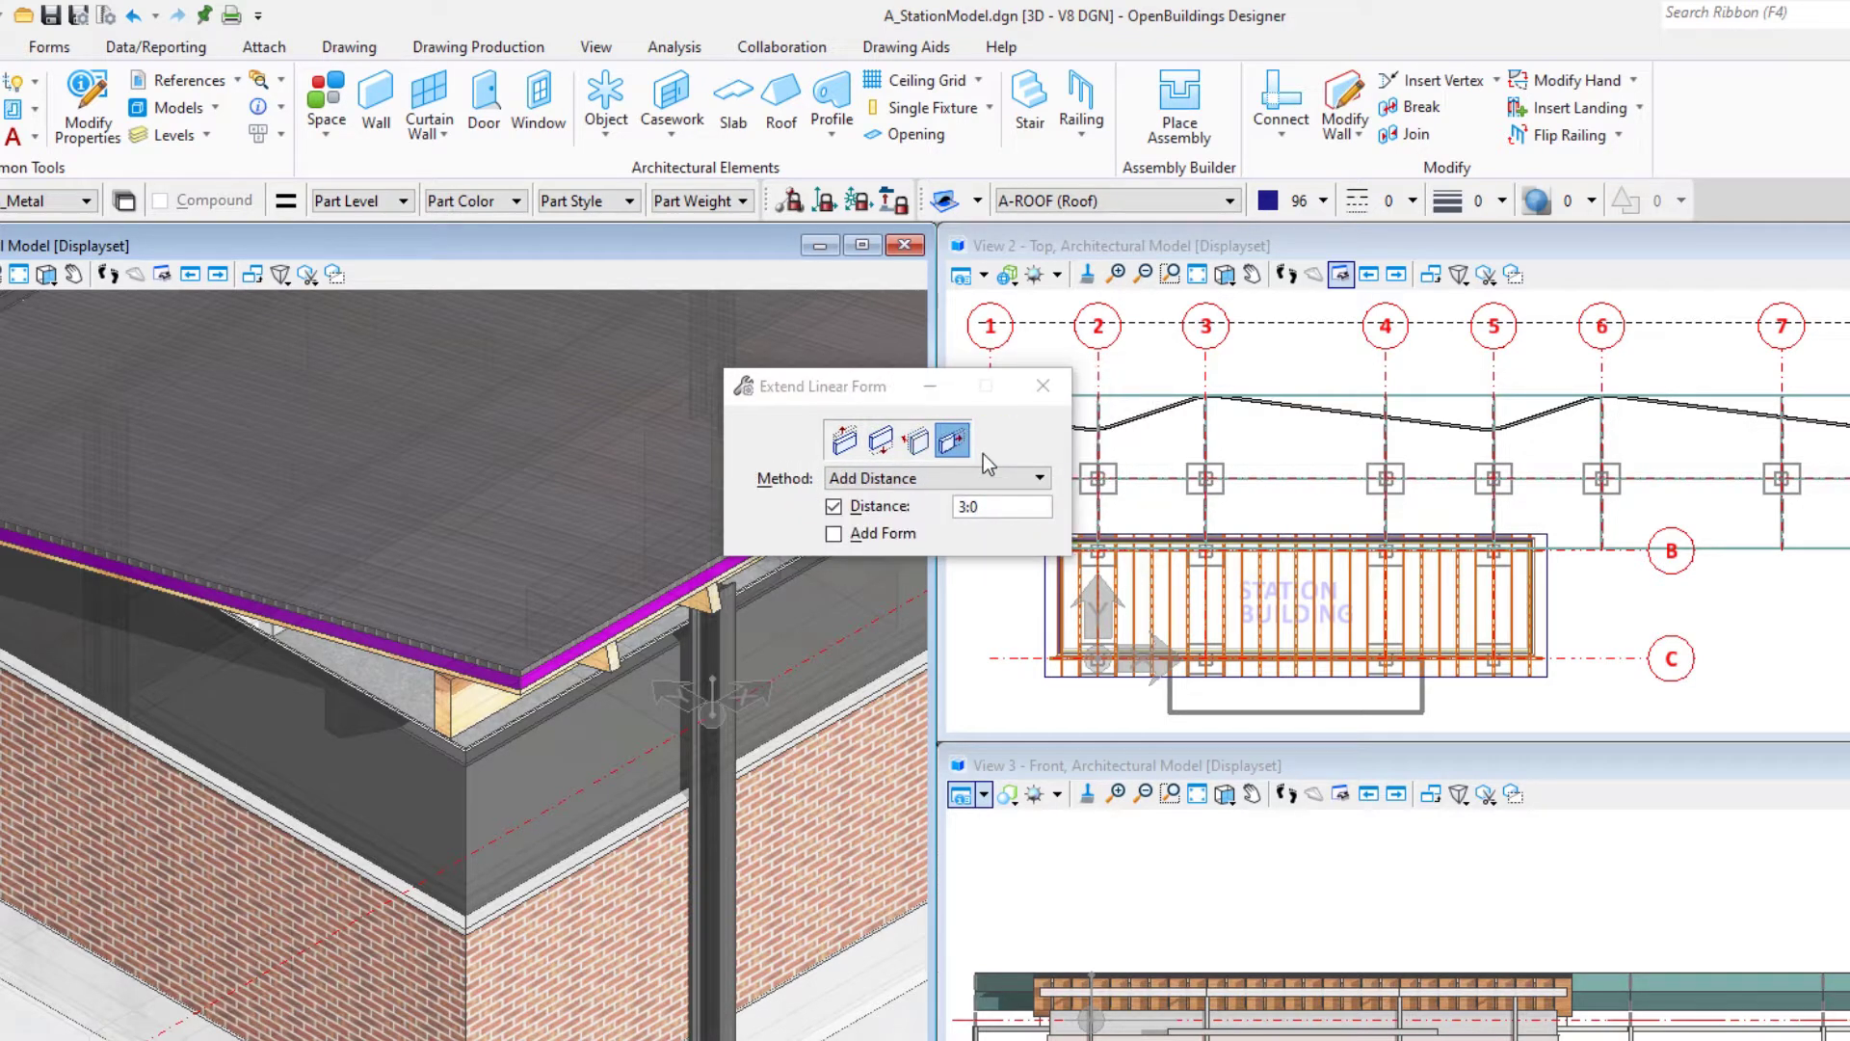
{"action": "left_click", "coordinate": [848, 448]}
{"action": "left_click", "coordinate": [1025, 482]}
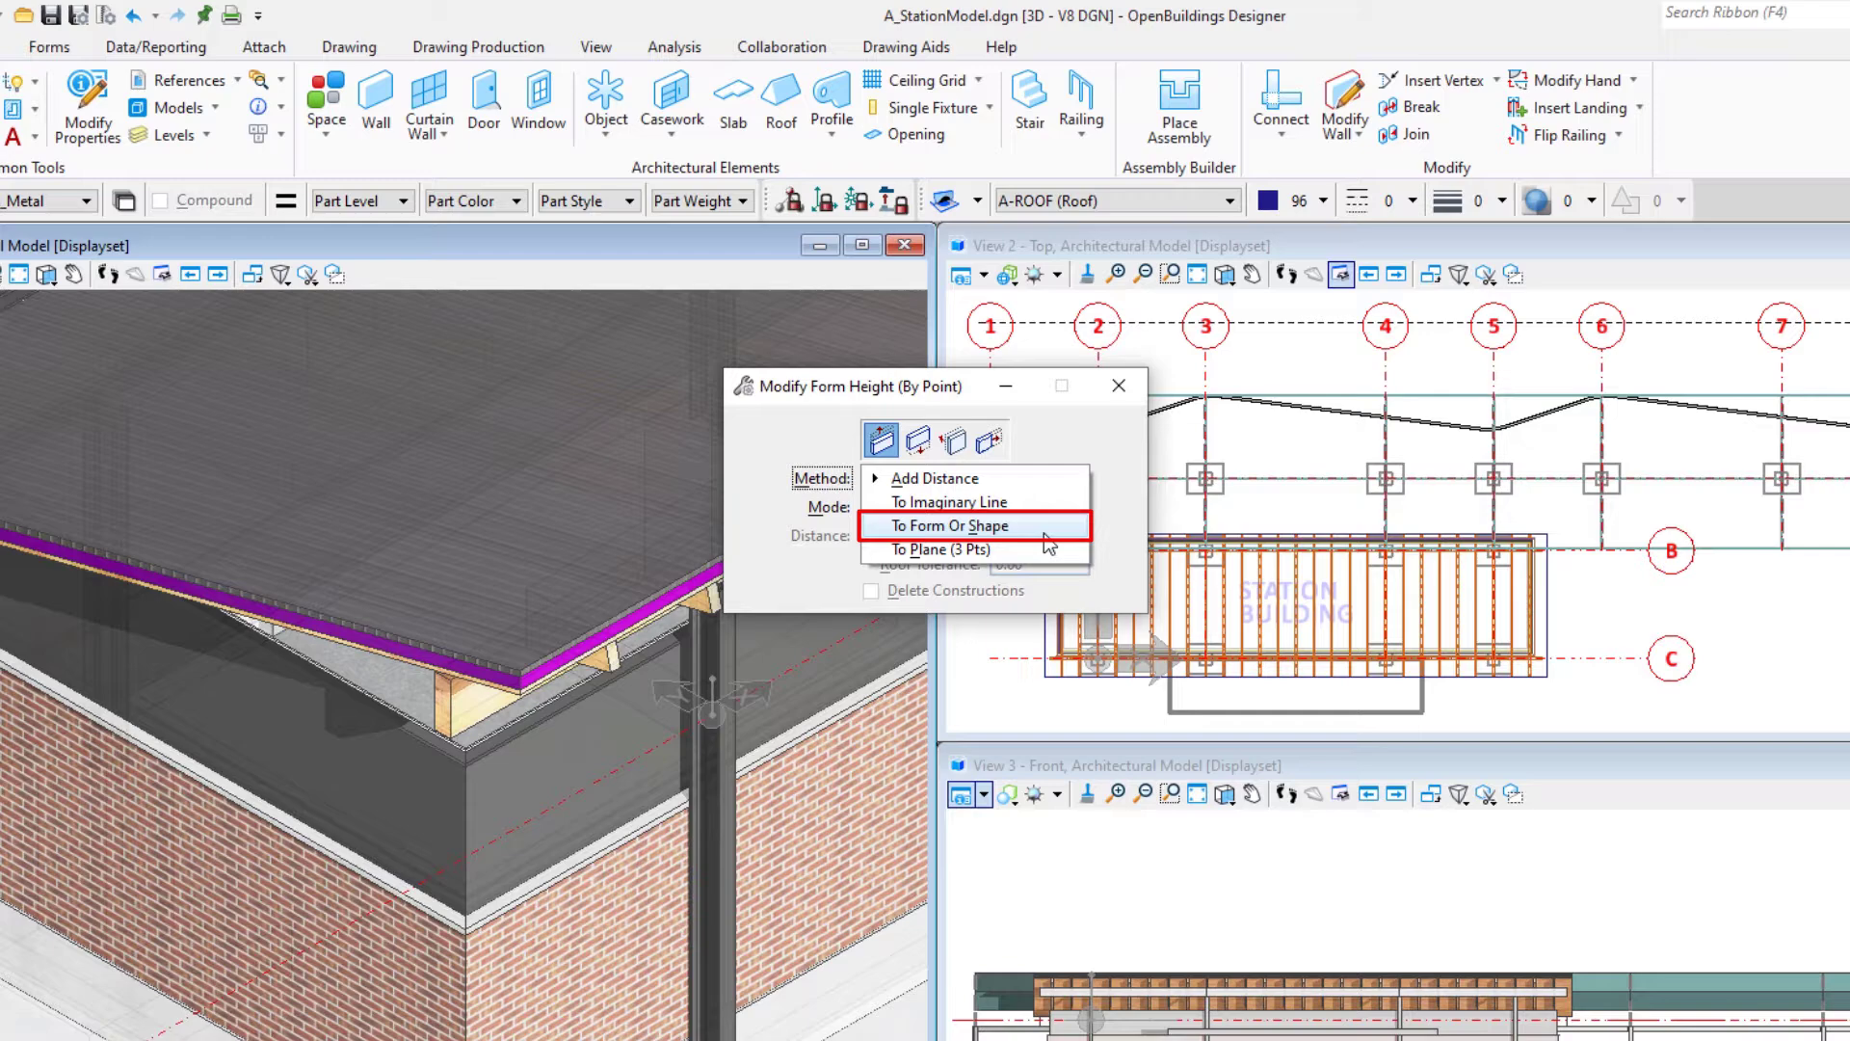
Set the height Method to To Form Or Shape and toggle Graphic Group Lock off and on
{"action": "left_click", "coordinate": [1047, 528]}
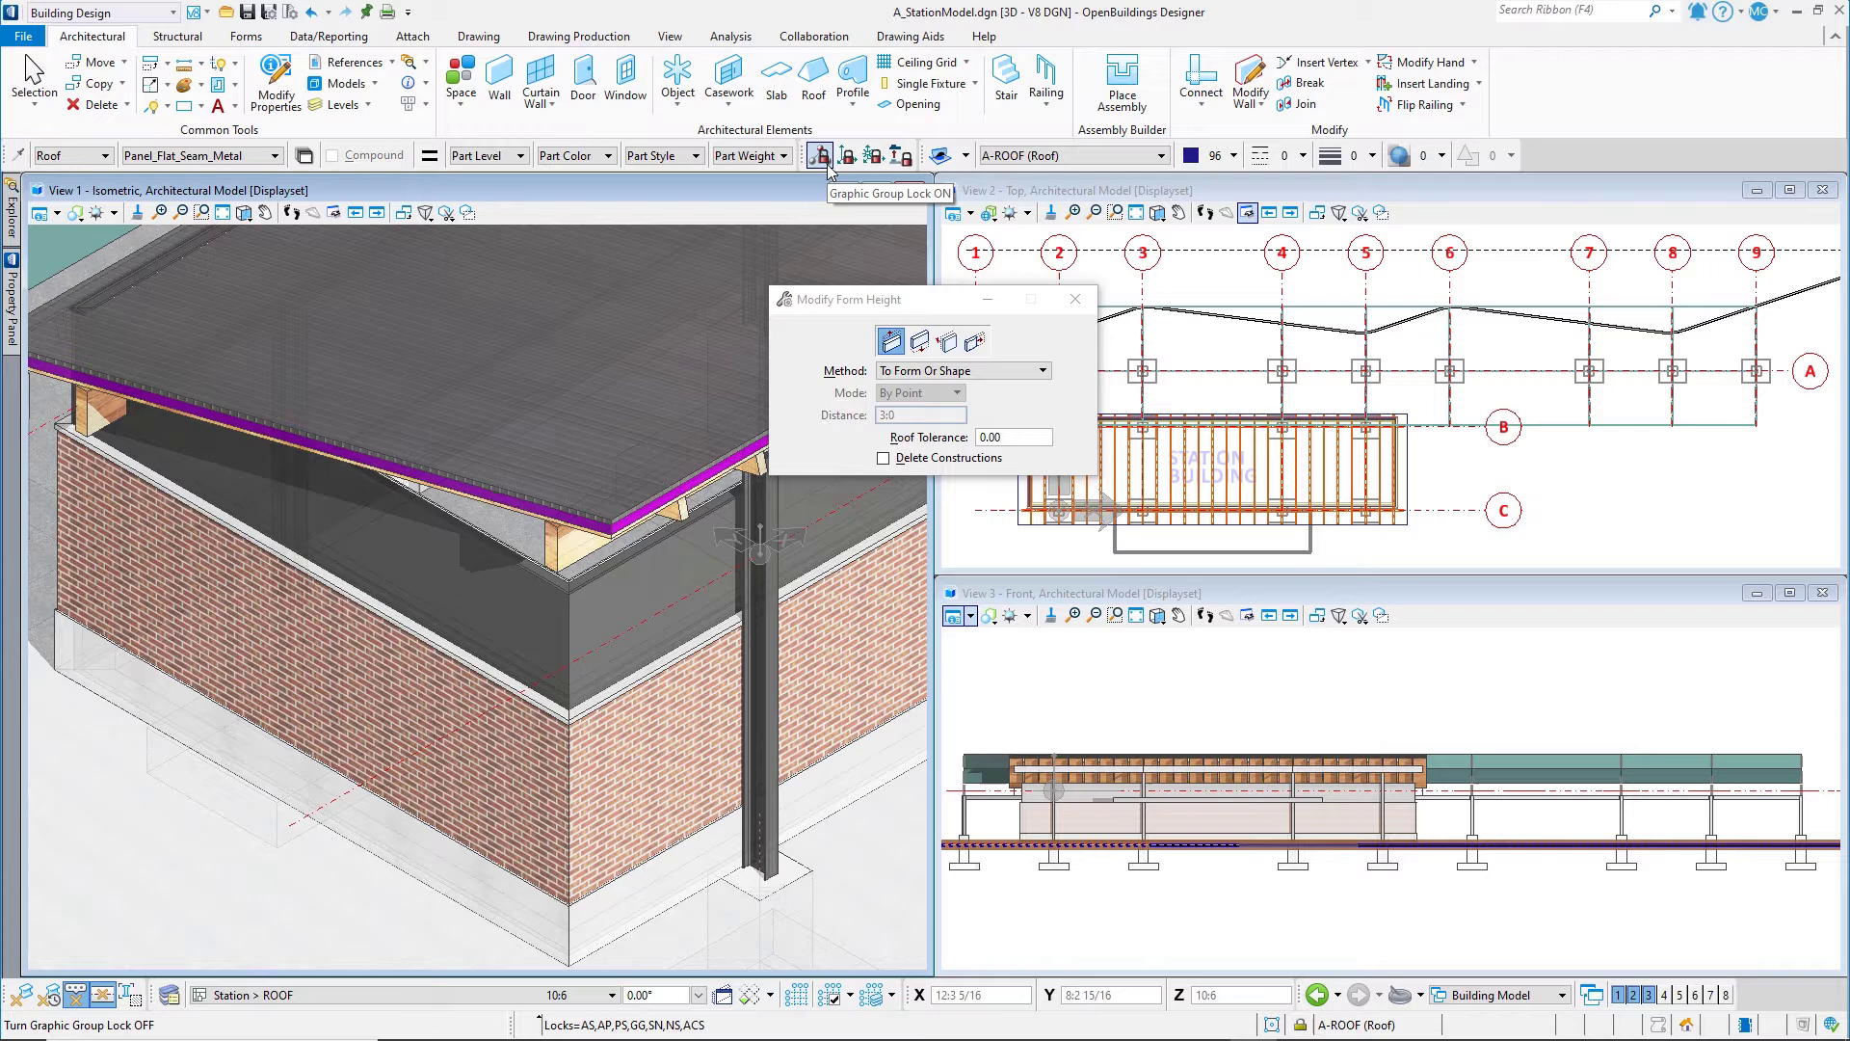
{"action": "left_click", "coordinate": [820, 156]}
{"action": "left_click", "coordinate": [828, 166]}
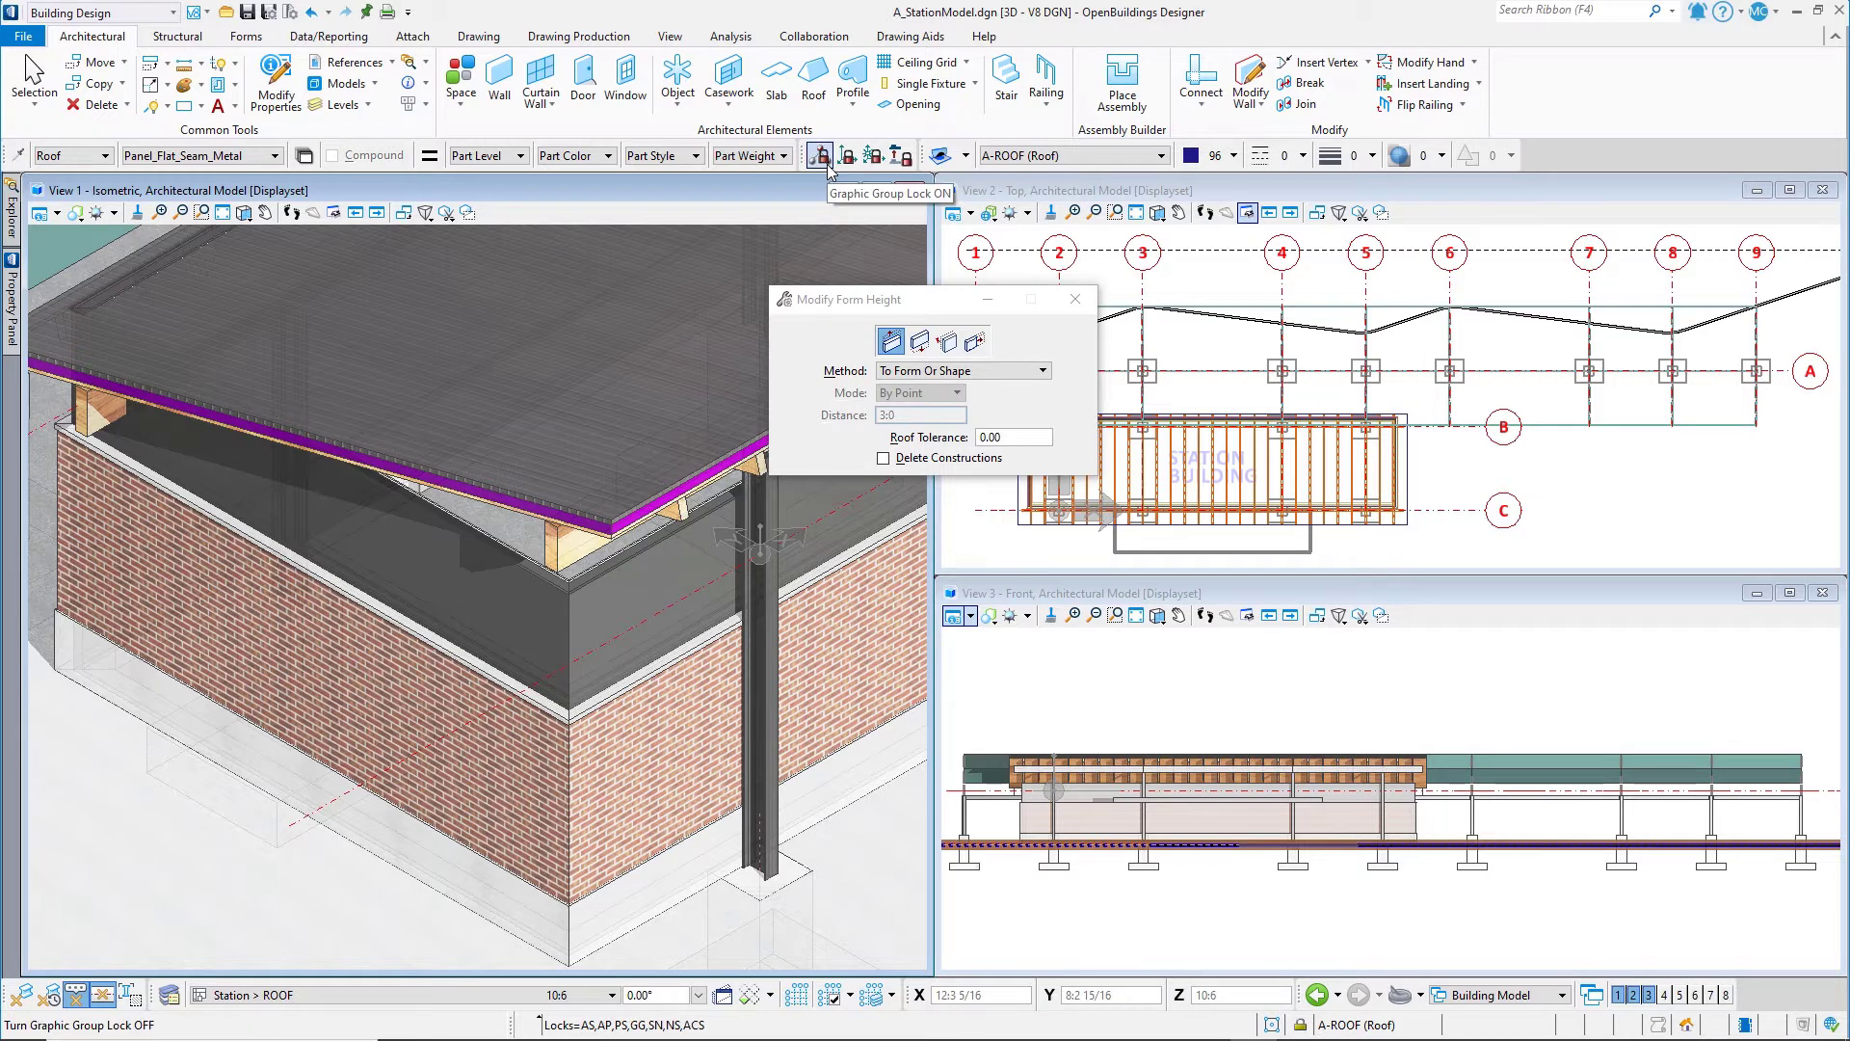
Pick and accept the sloped roof as the target form, then reset to wall selection
{"action": "left_click", "coordinate": [478, 500]}
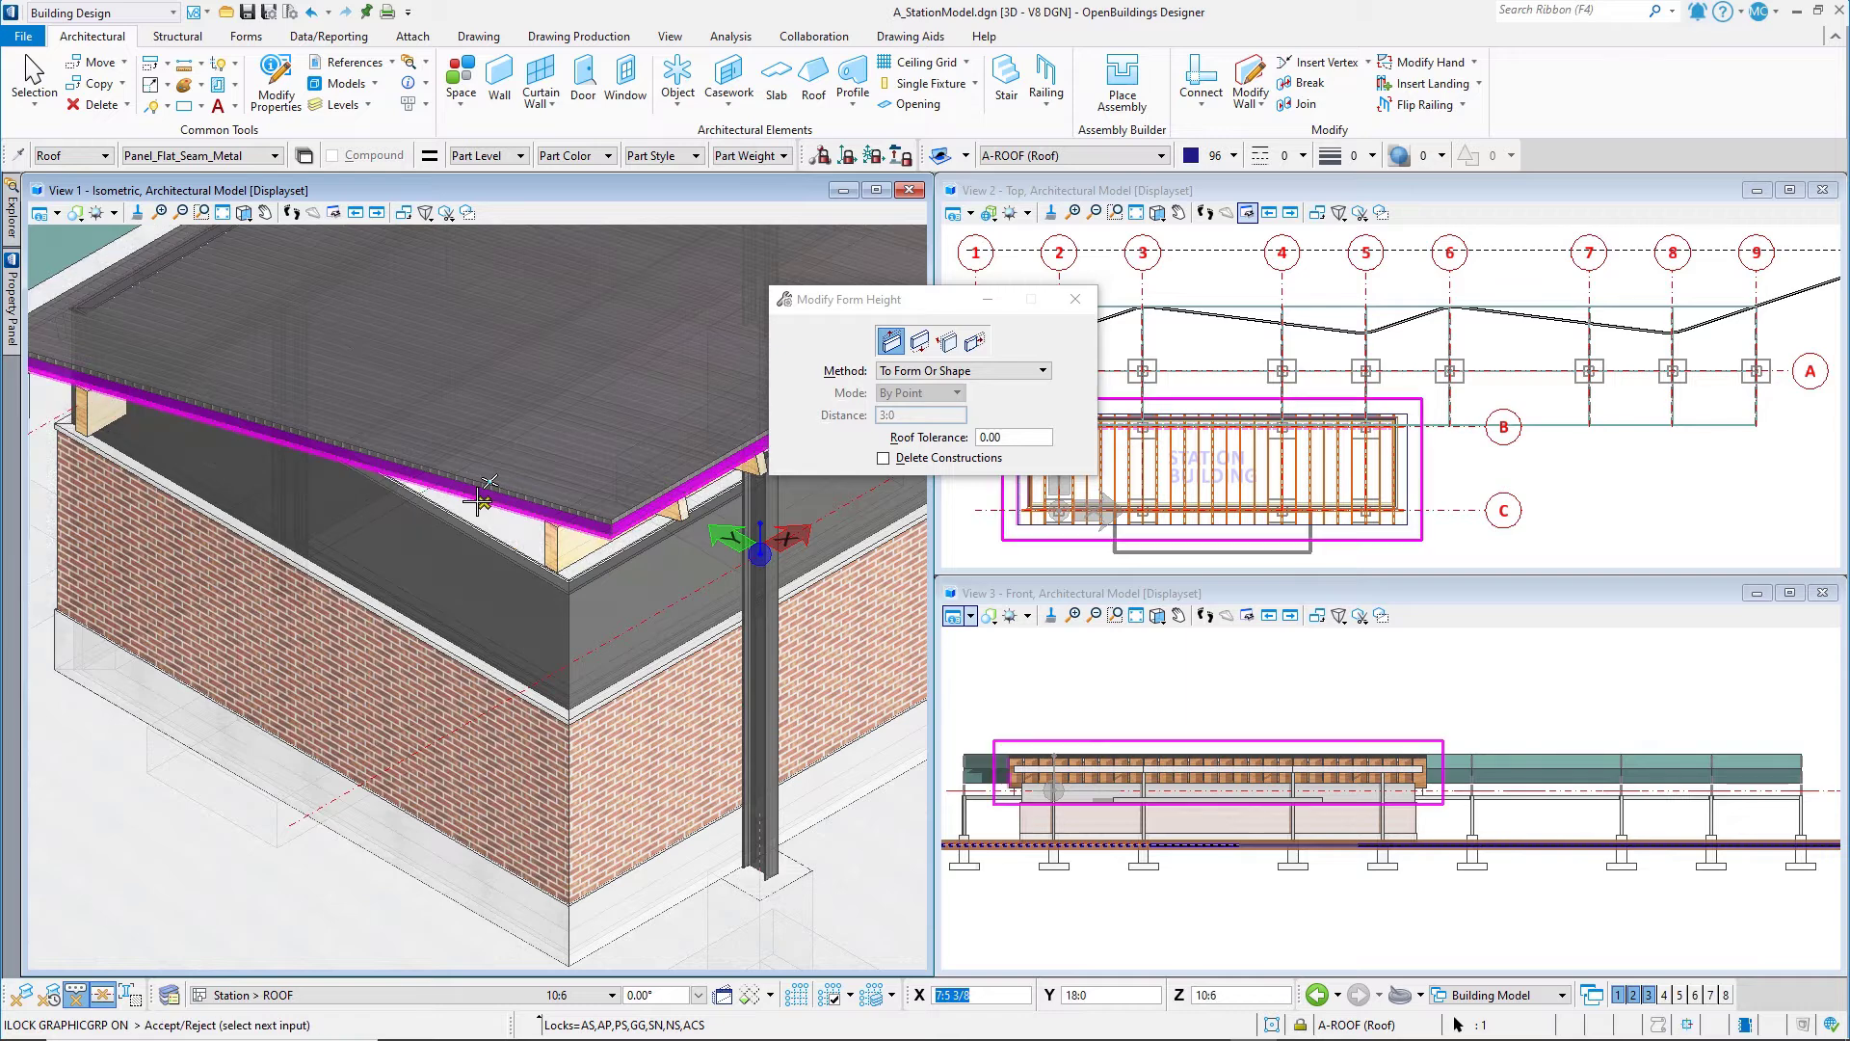
{"action": "left_click", "coordinate": [162, 815]}
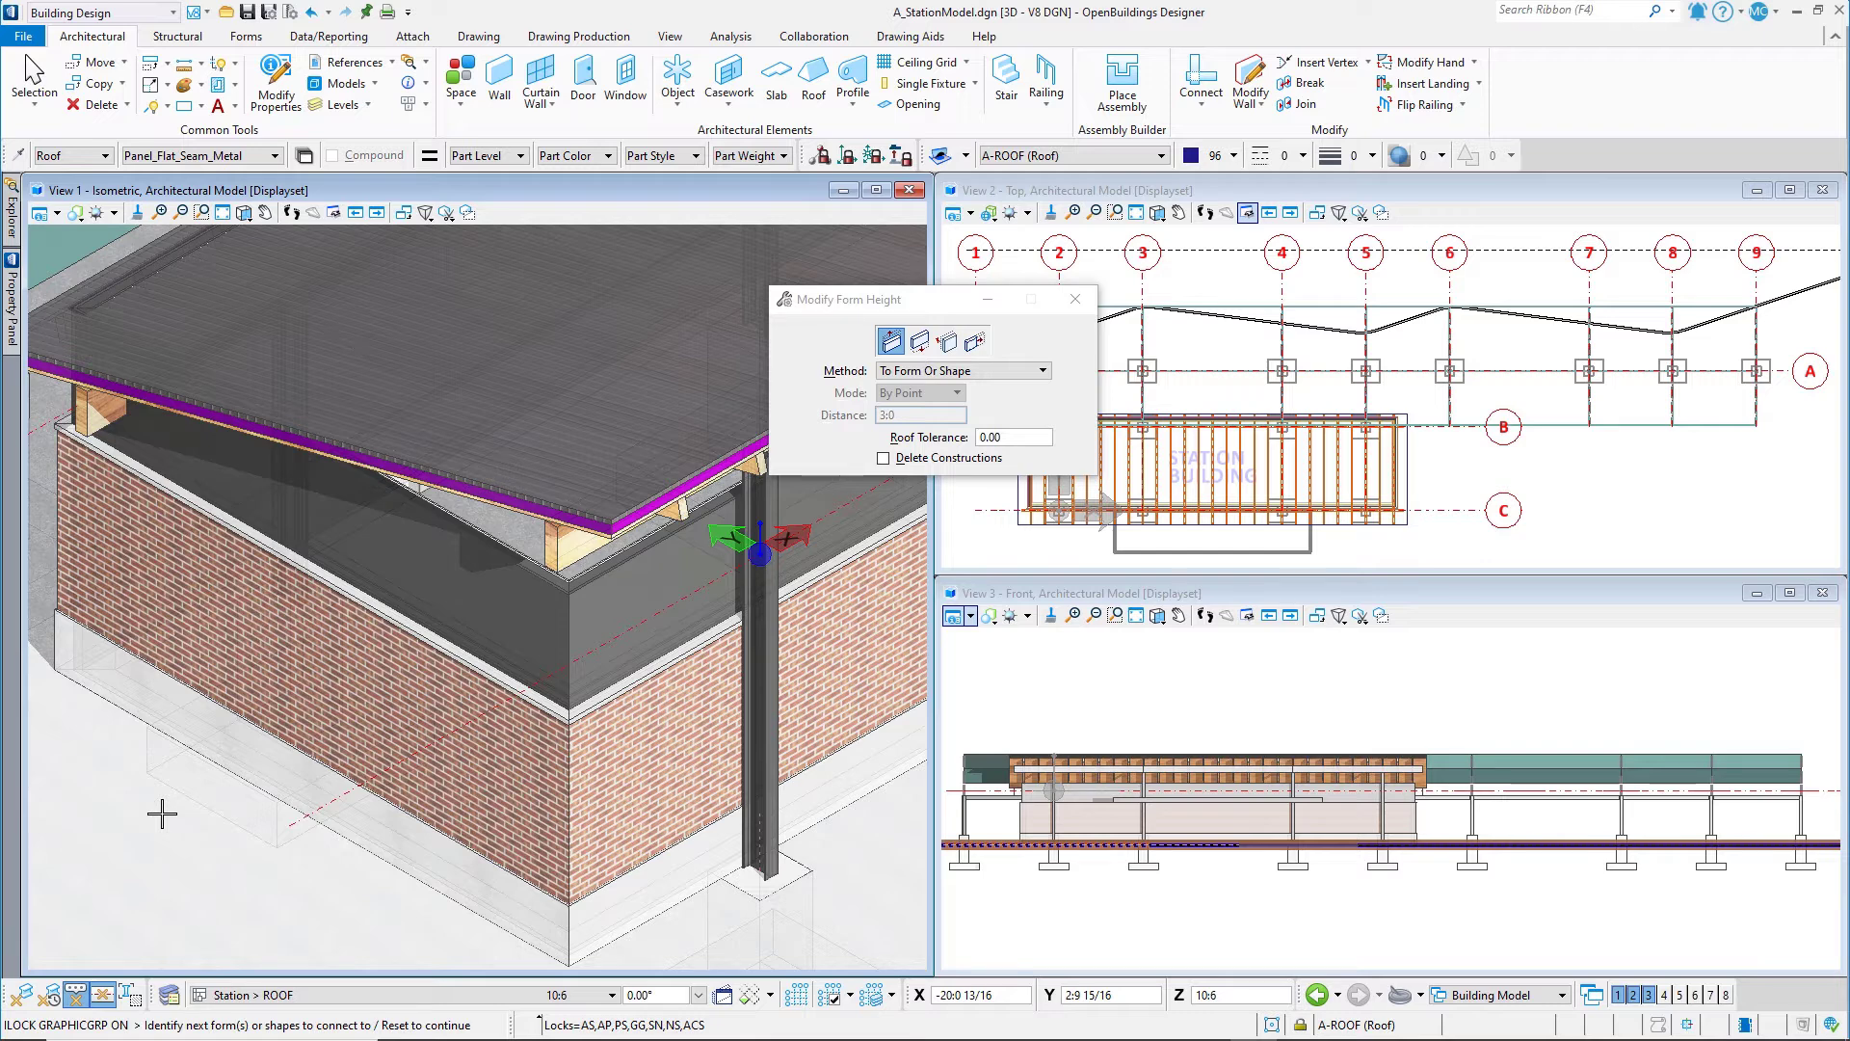
{"action": "right_click", "coordinate": [162, 814]}
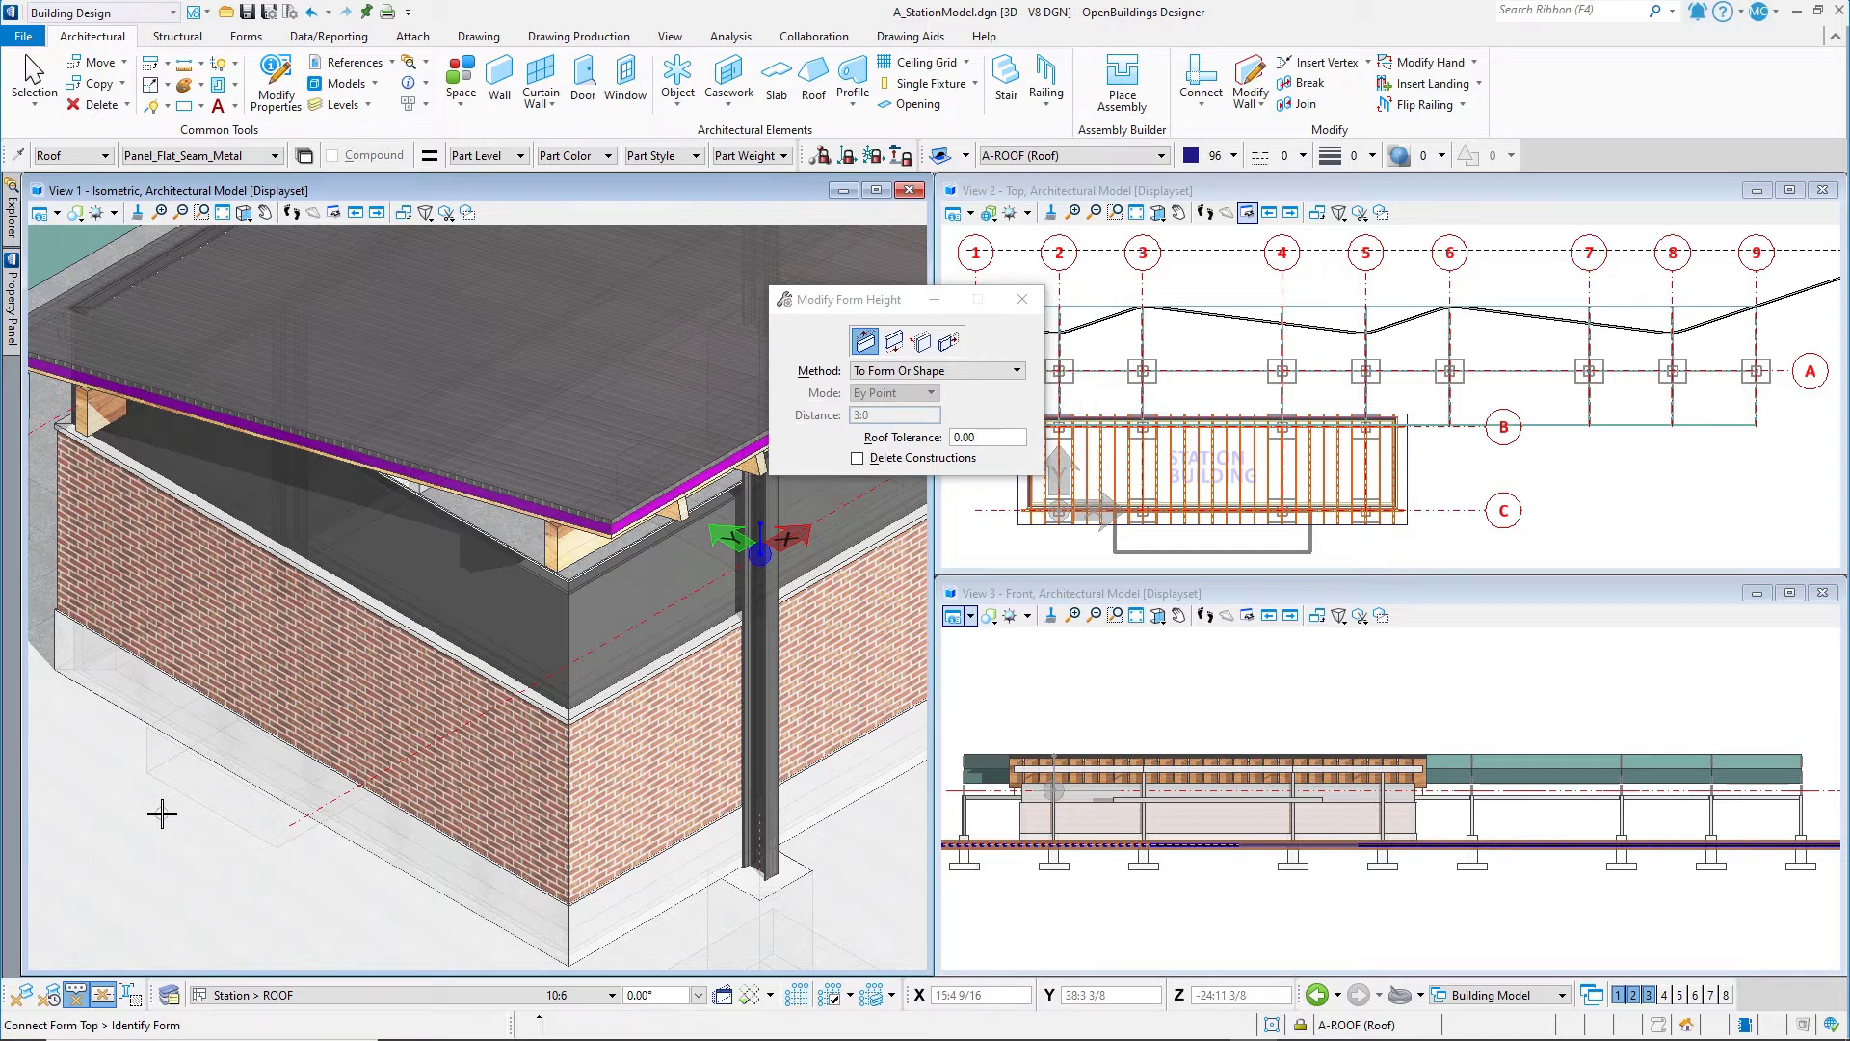
Extend the first wall leaf up to the roof, then bring the brick wall and column into view
{"action": "left_click", "coordinate": [395, 496]}
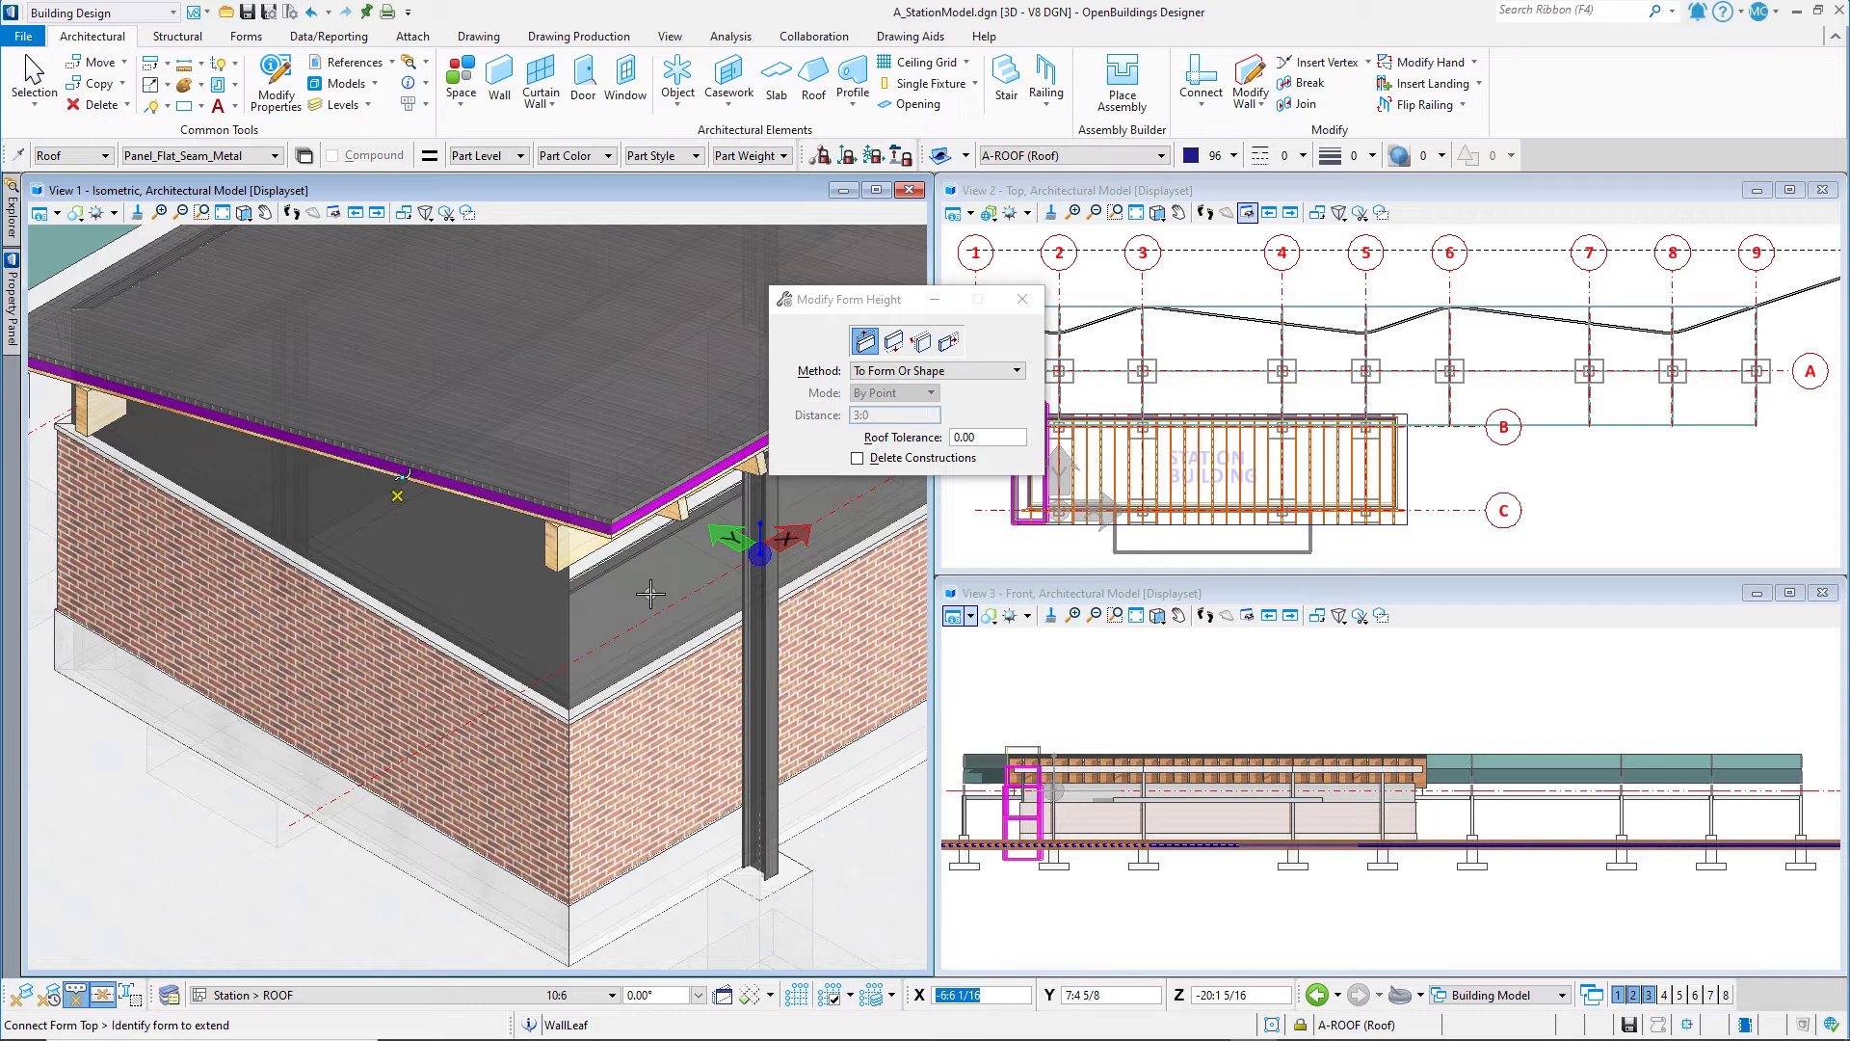
{"action": "left_click", "coordinate": [629, 562]}
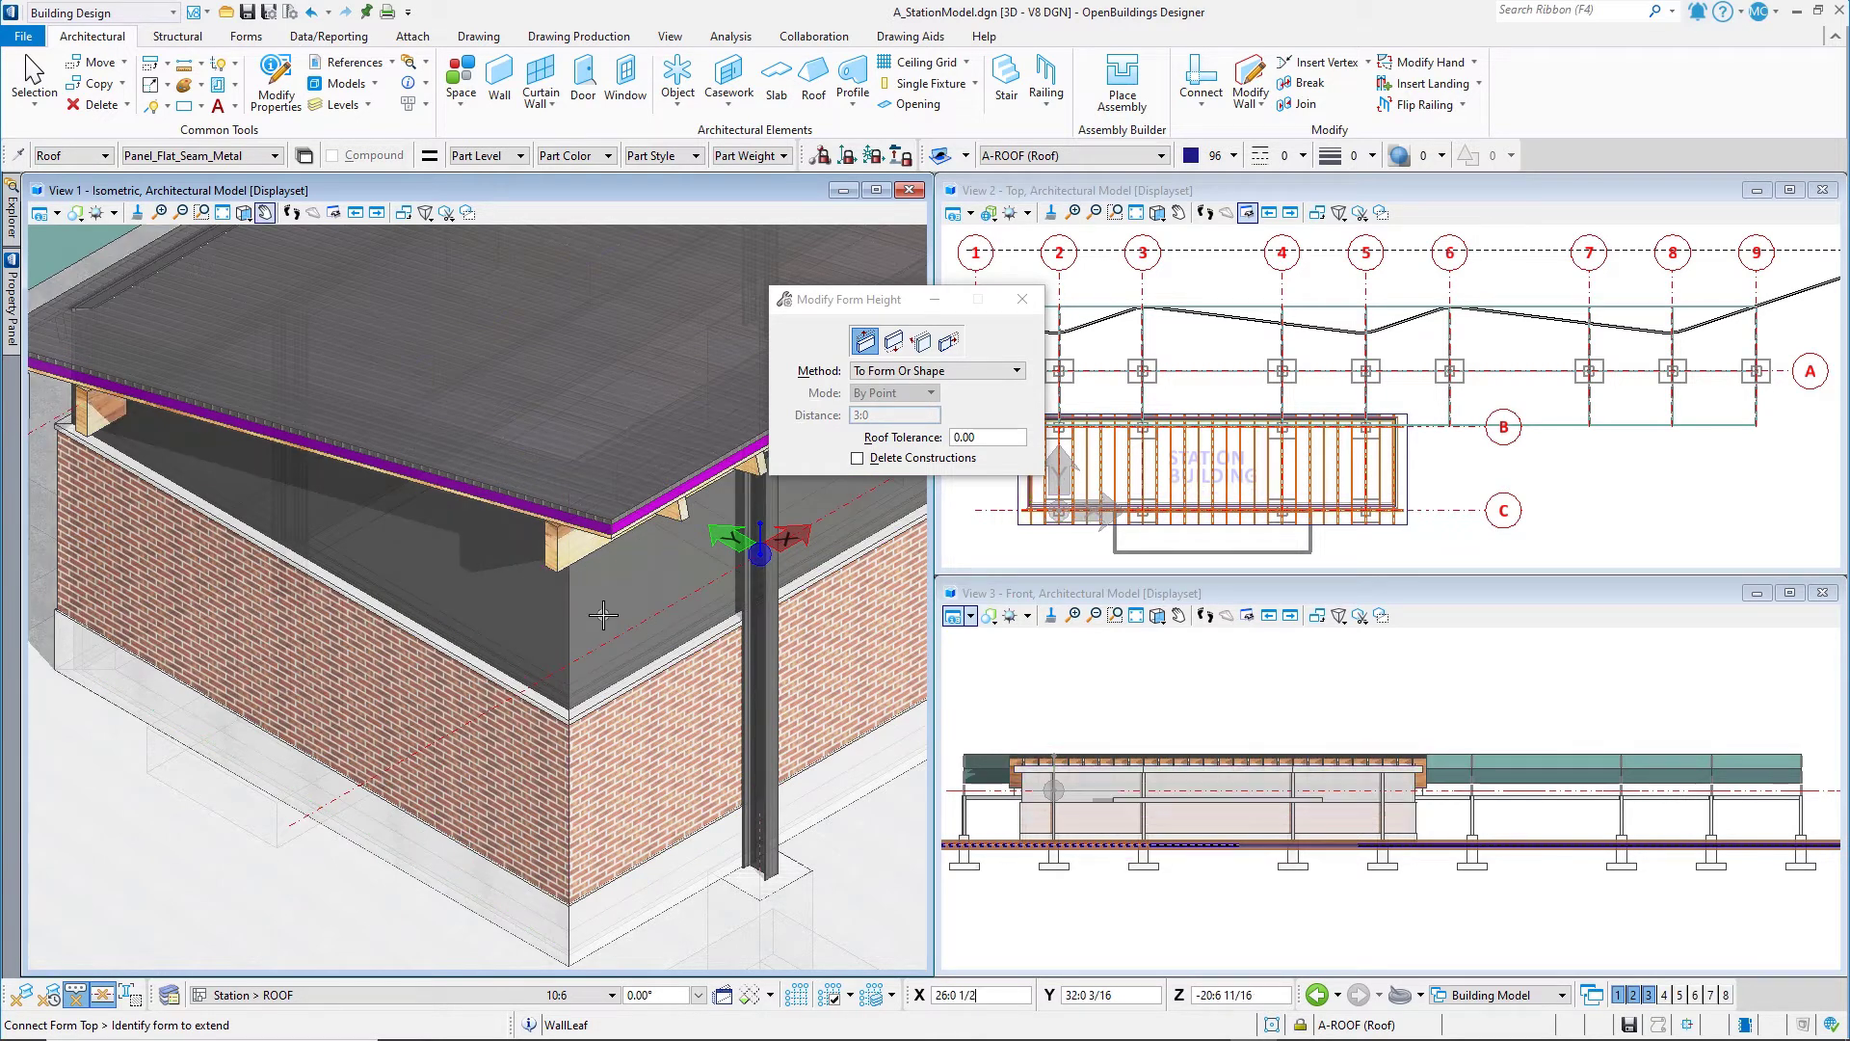
{"action": "middle_click_drag", "start_coordinate": [627, 611], "coordinate": [681, 633]}
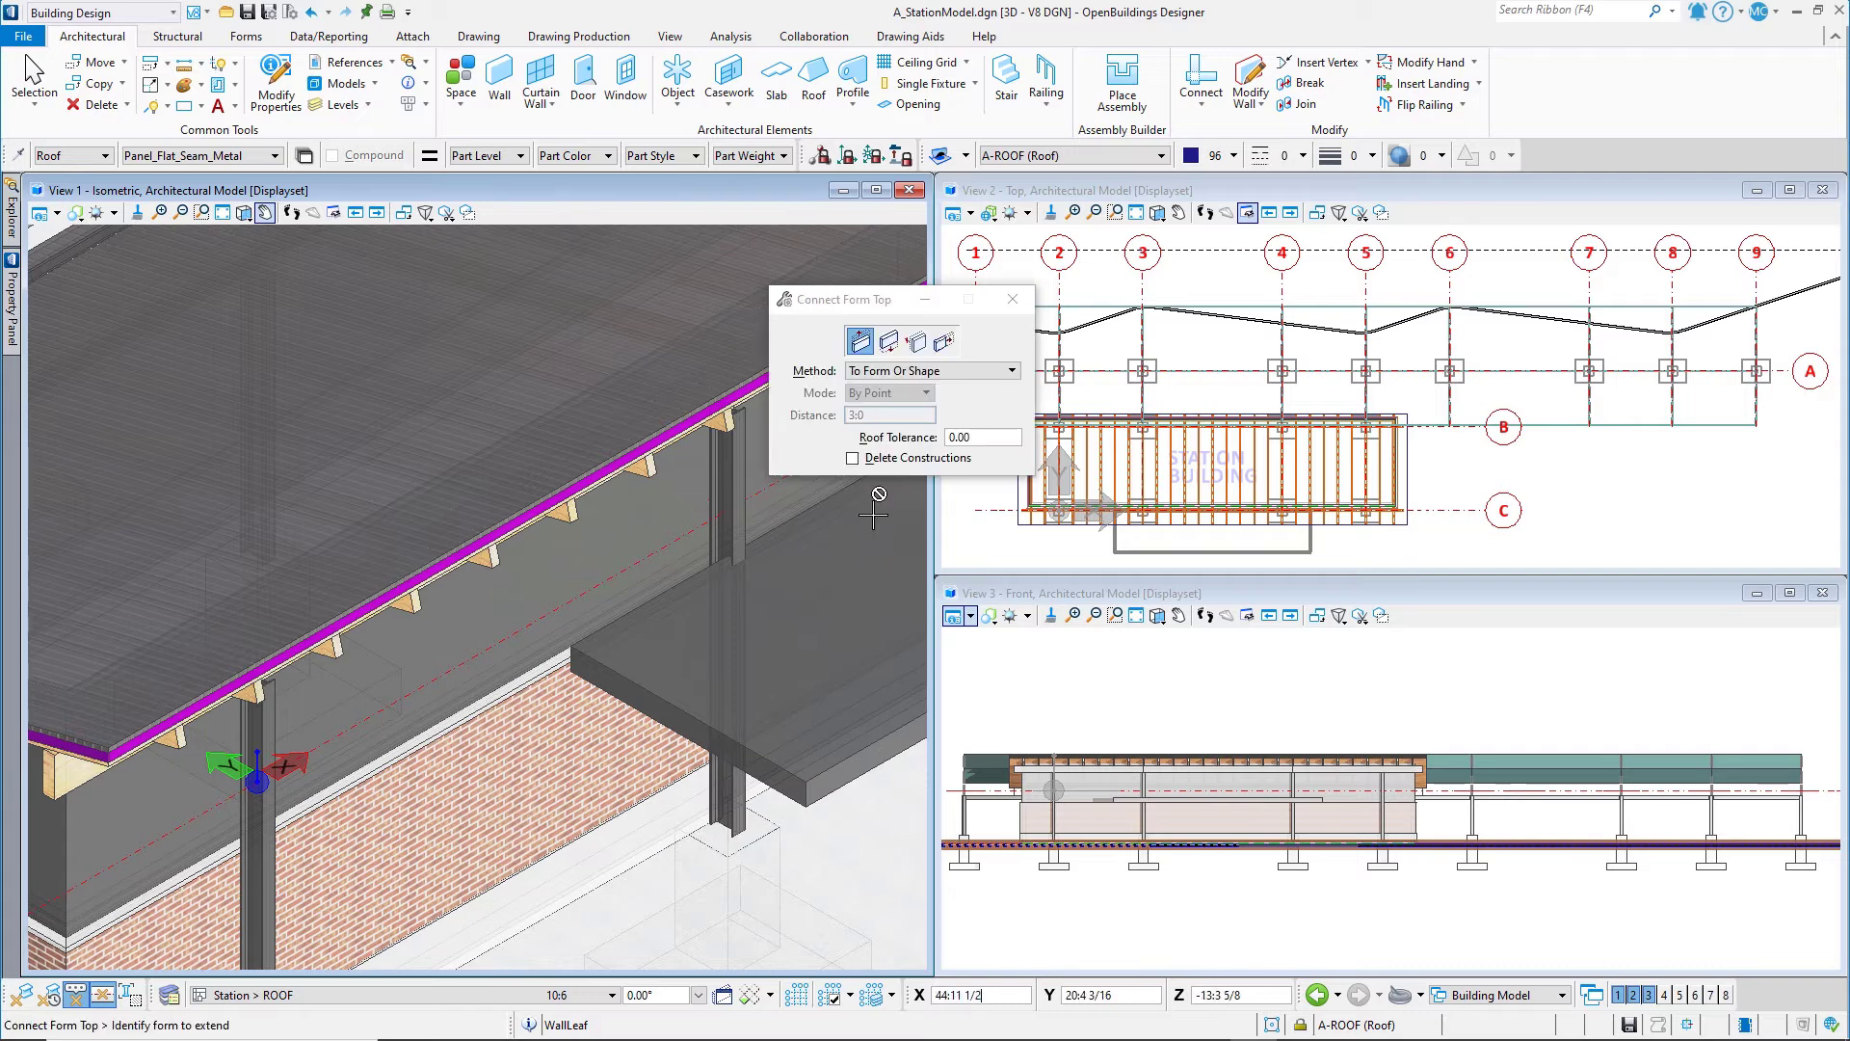
{"action": "middle_click_drag", "start_coordinate": [771, 482], "coordinate": [255, 818]}
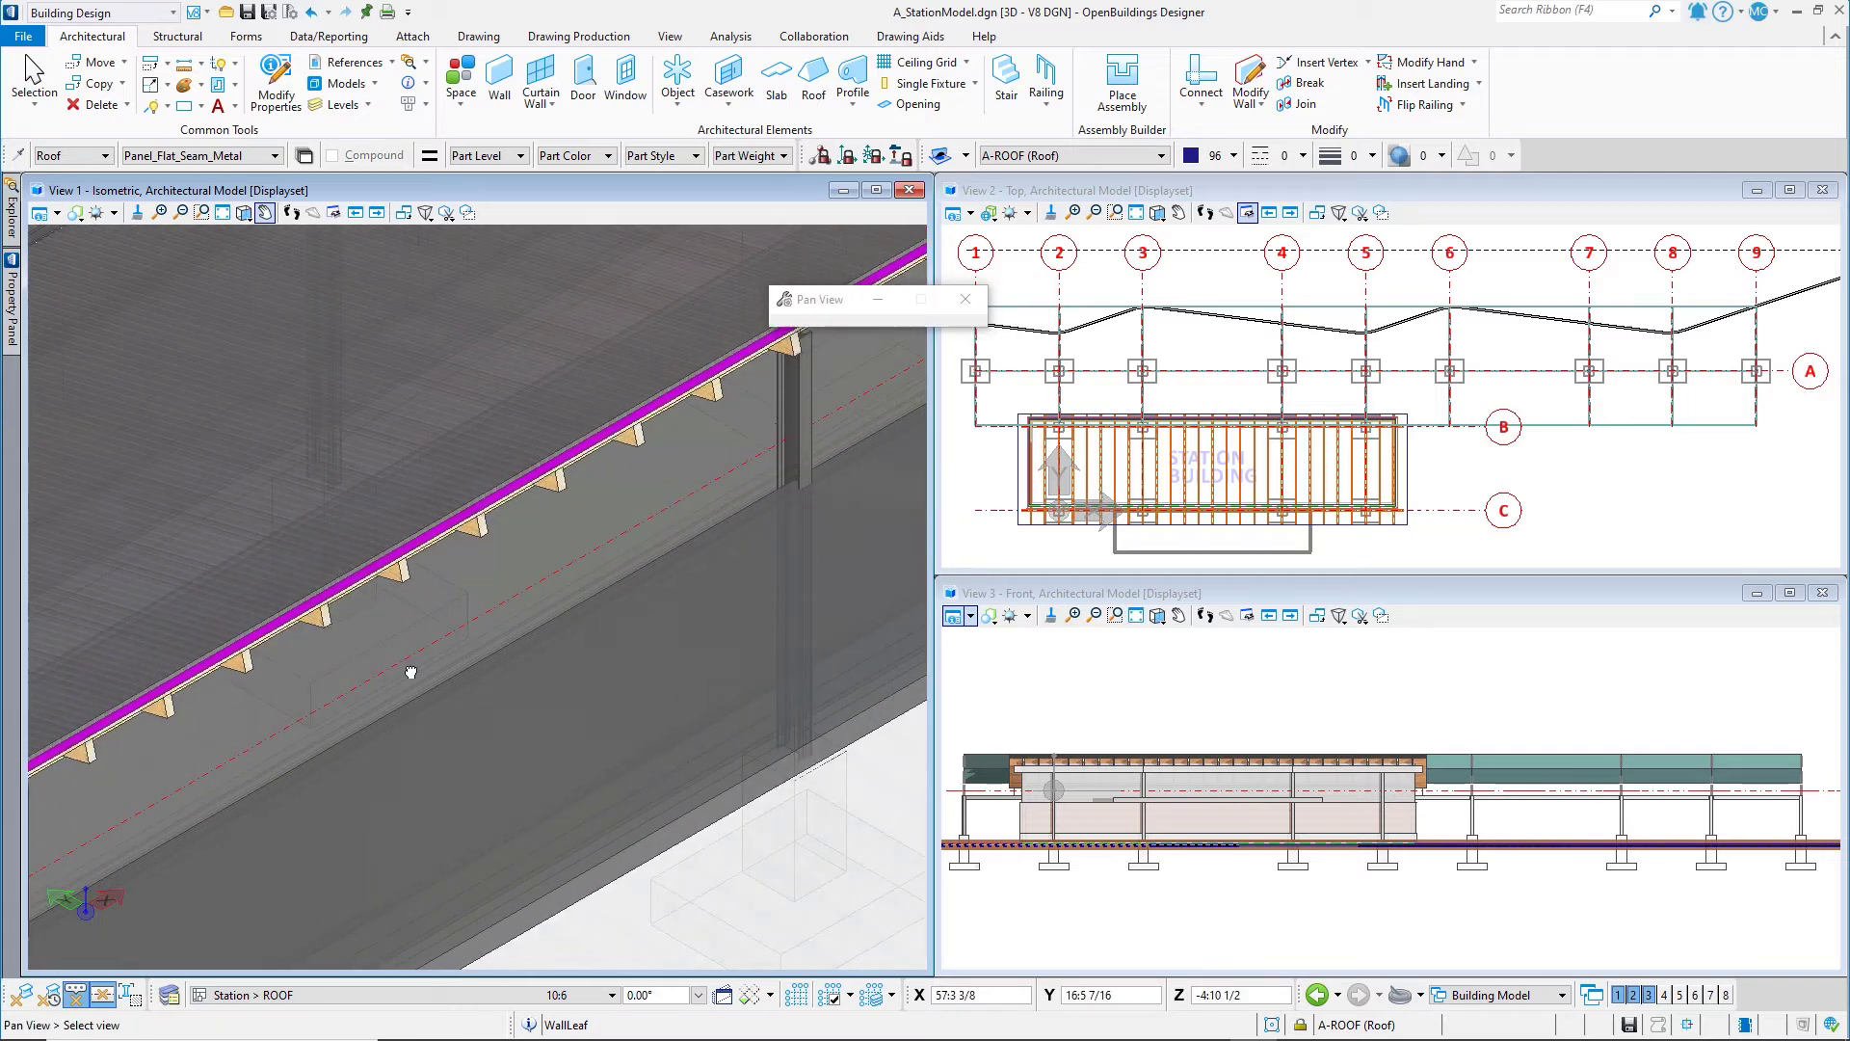
{"action": "middle_click_drag", "start_coordinate": [412, 661], "coordinate": [703, 453]}
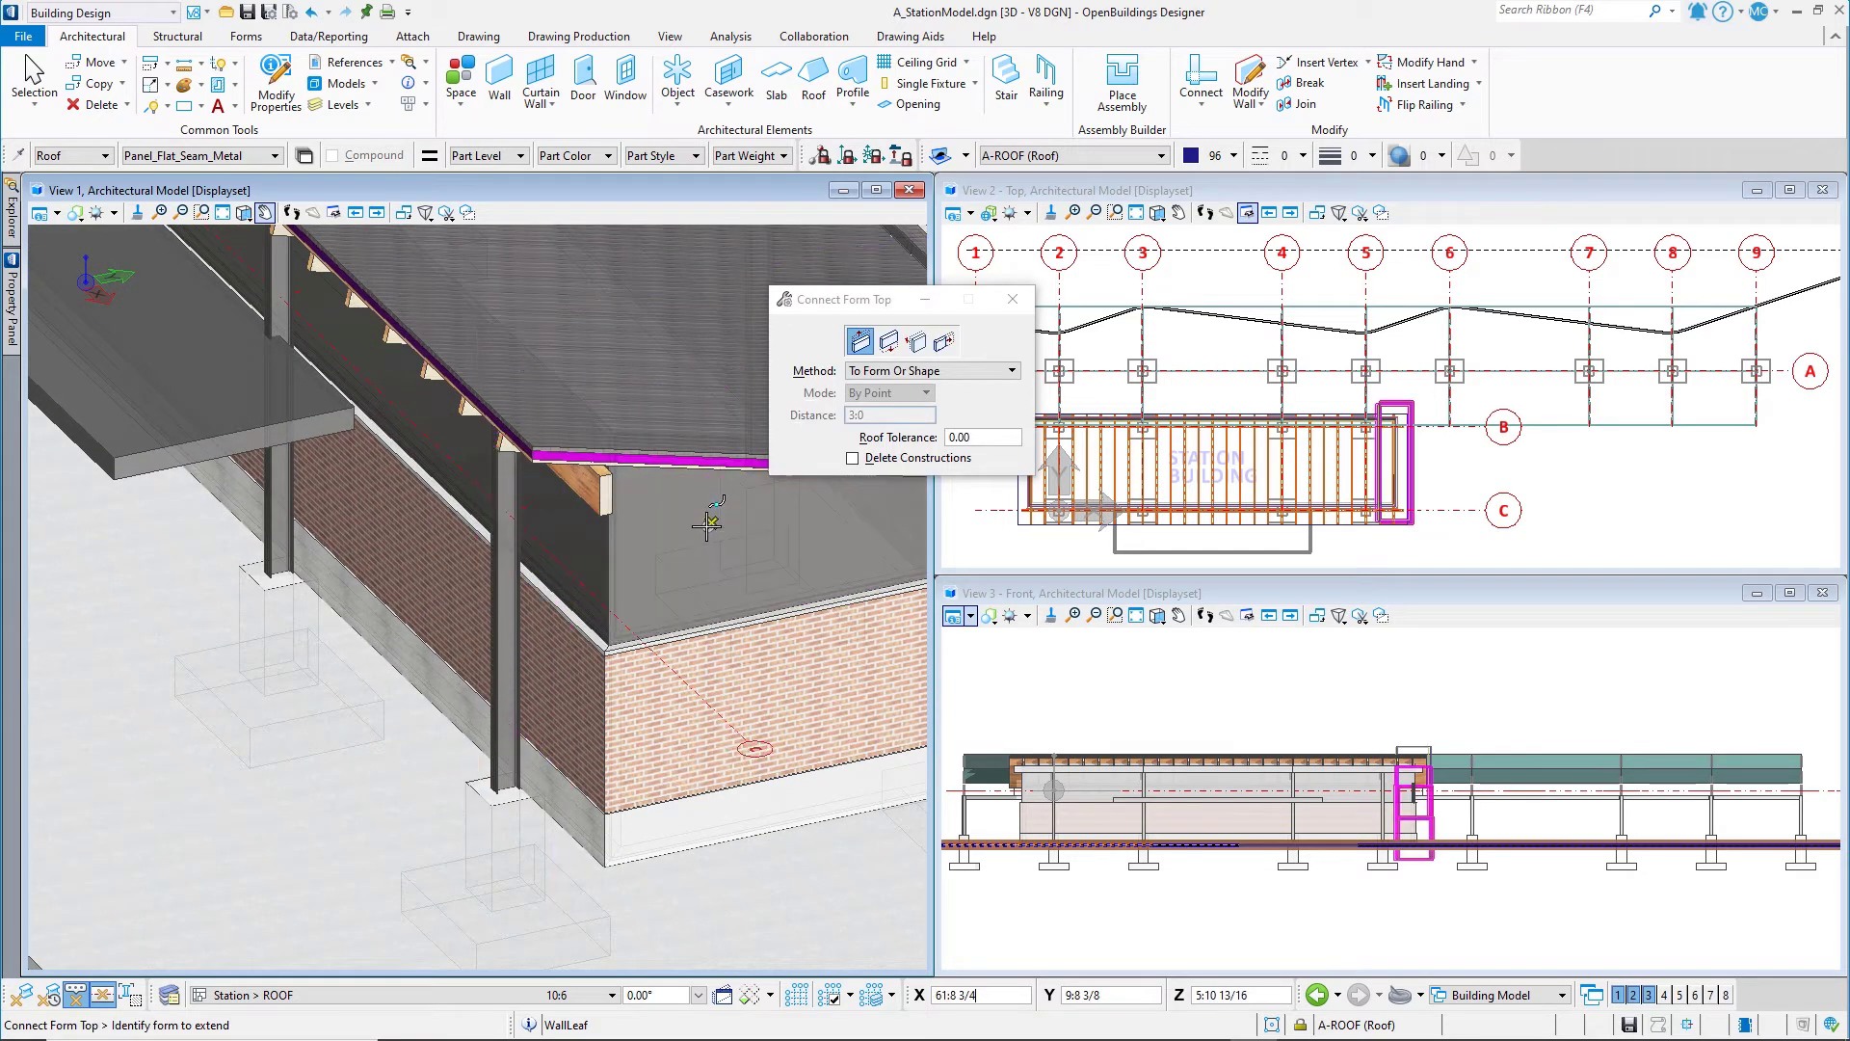
Extend another wall in the top view to the roof and close the Connect Form Top dialog
{"action": "scroll", "coordinate": [194, 611], "scroll_direction": "down", "scroll_amount": 2}
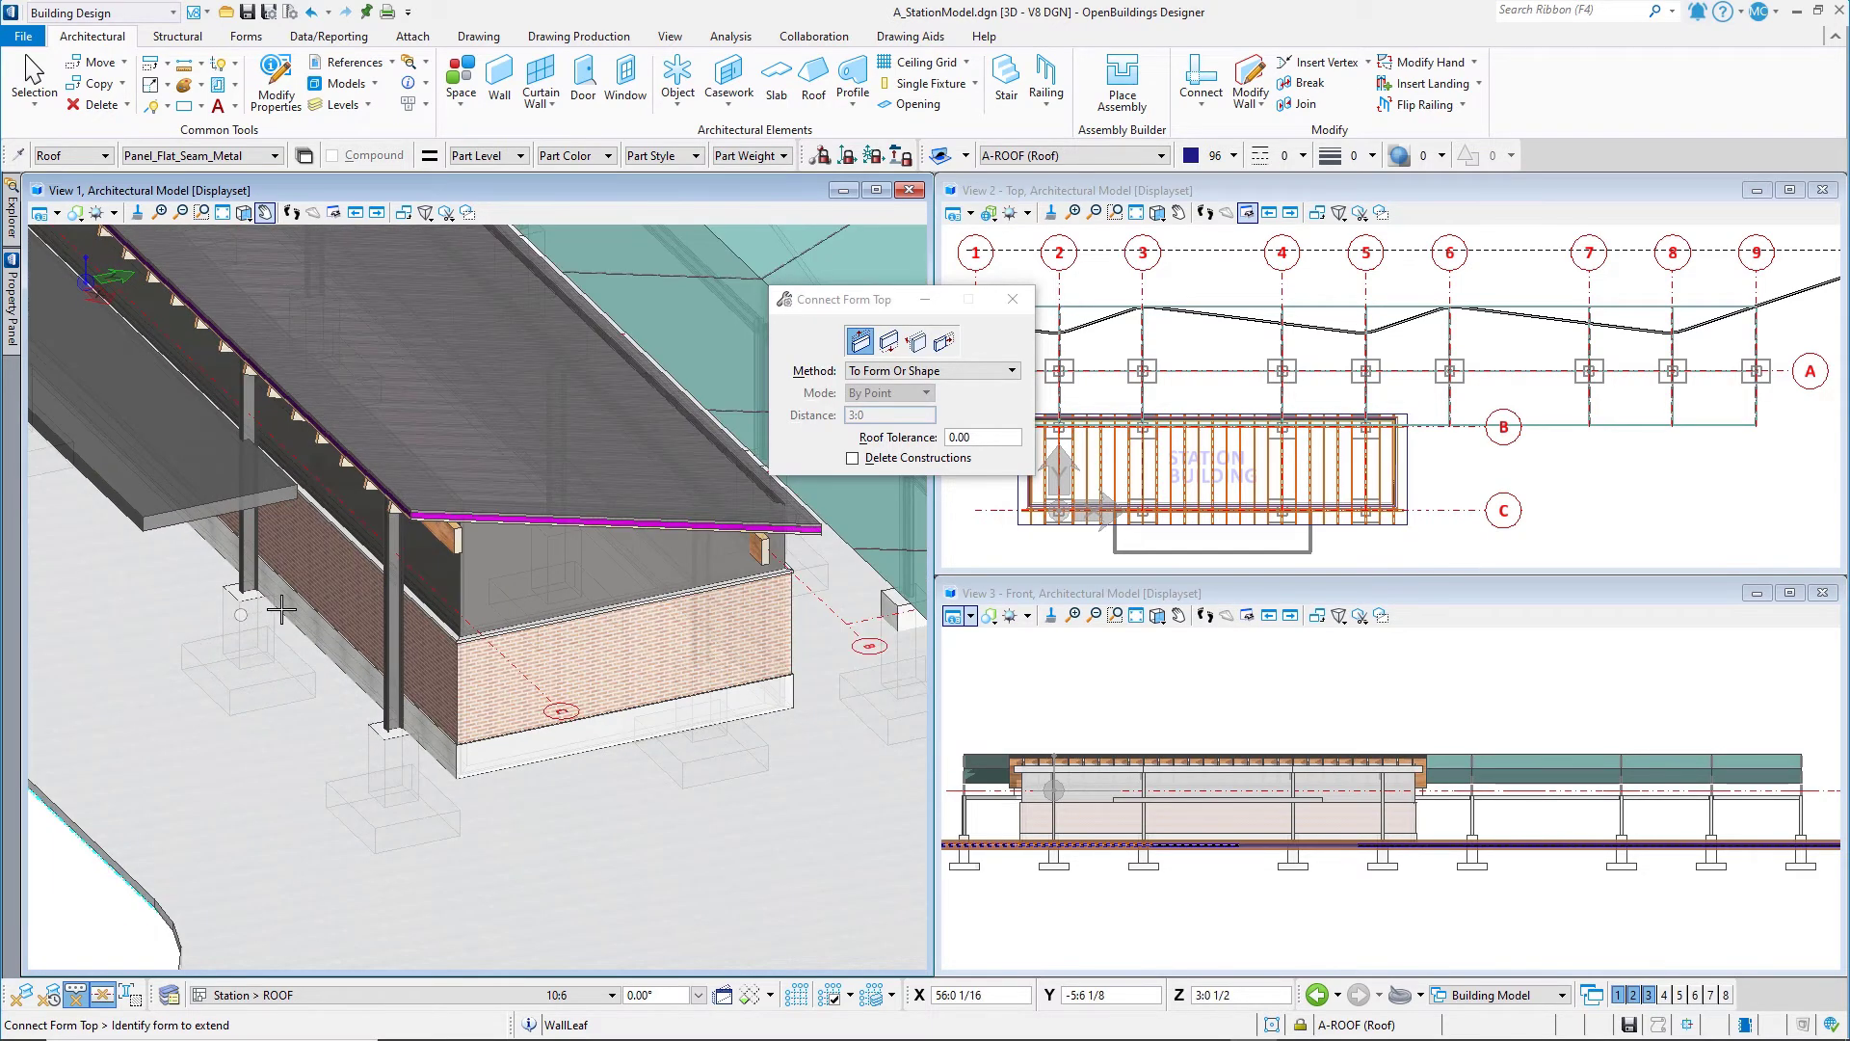
{"action": "scroll", "coordinate": [1396, 416], "scroll_direction": "up", "scroll_amount": 3}
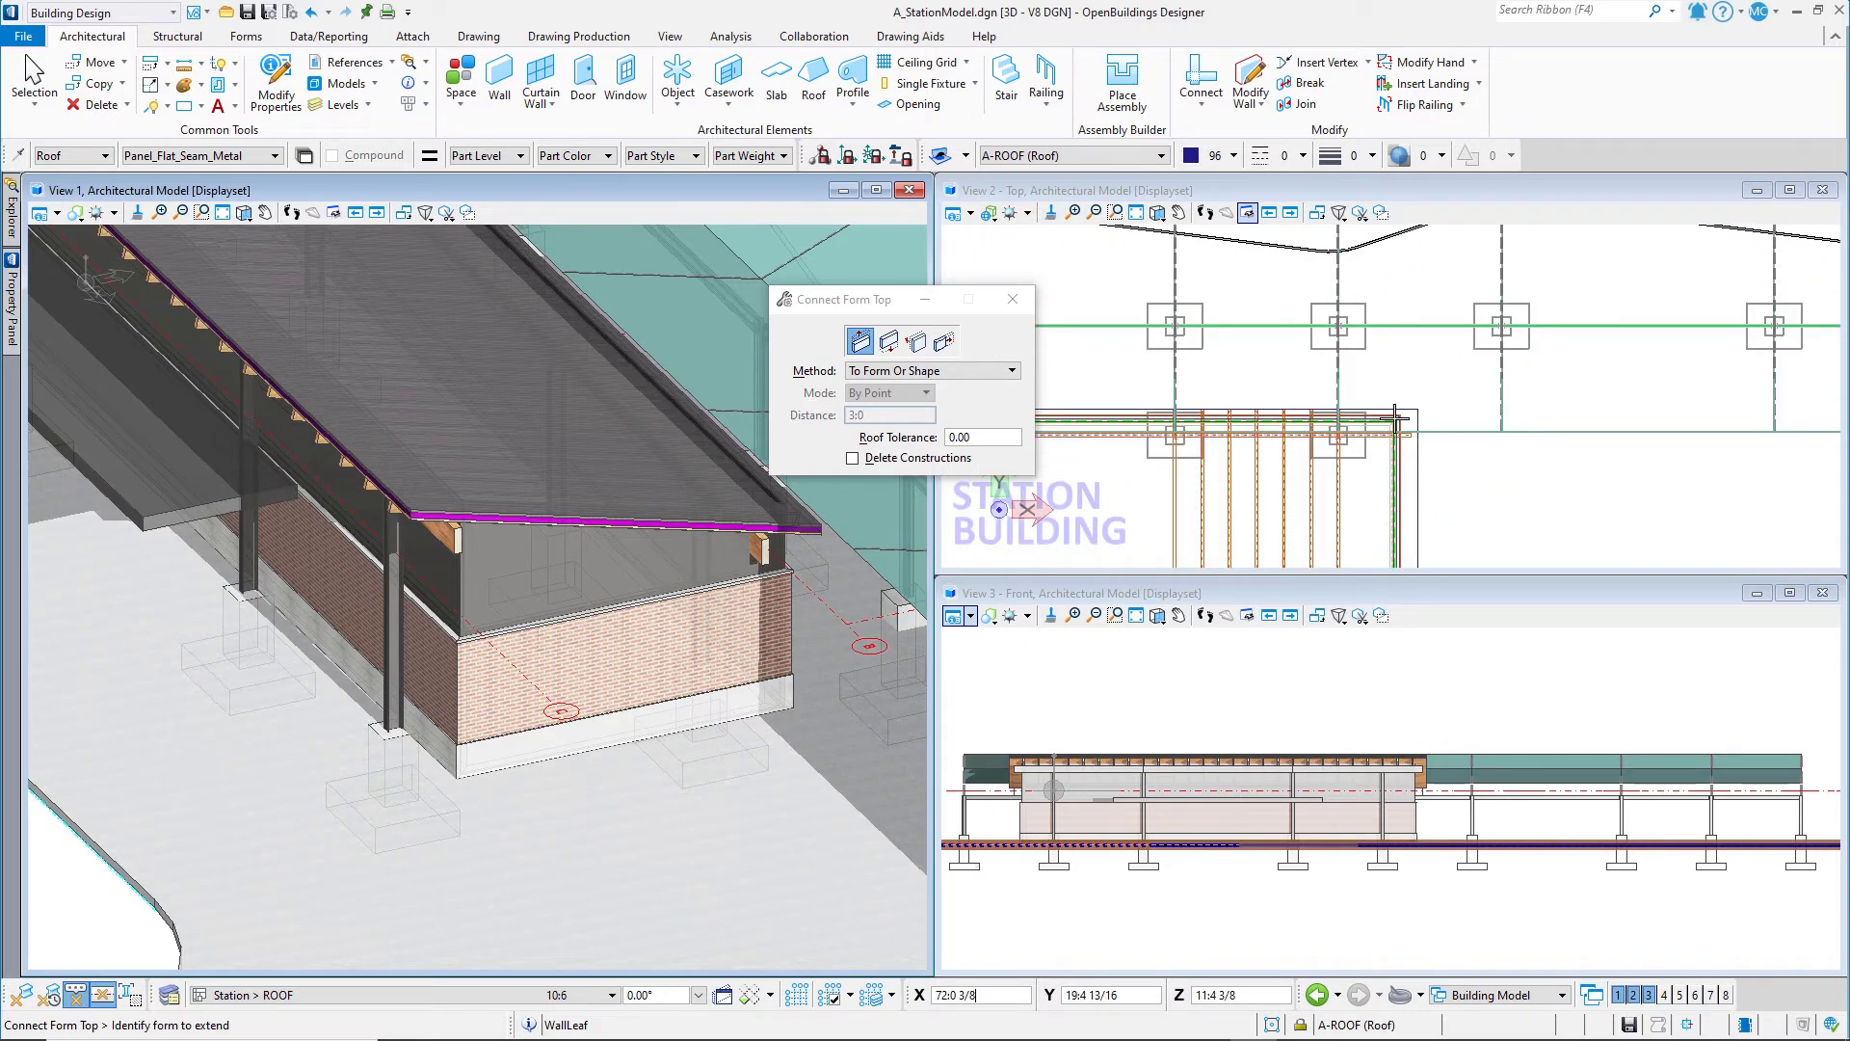
{"action": "scroll", "coordinate": [1396, 417], "scroll_direction": "up", "scroll_amount": 3}
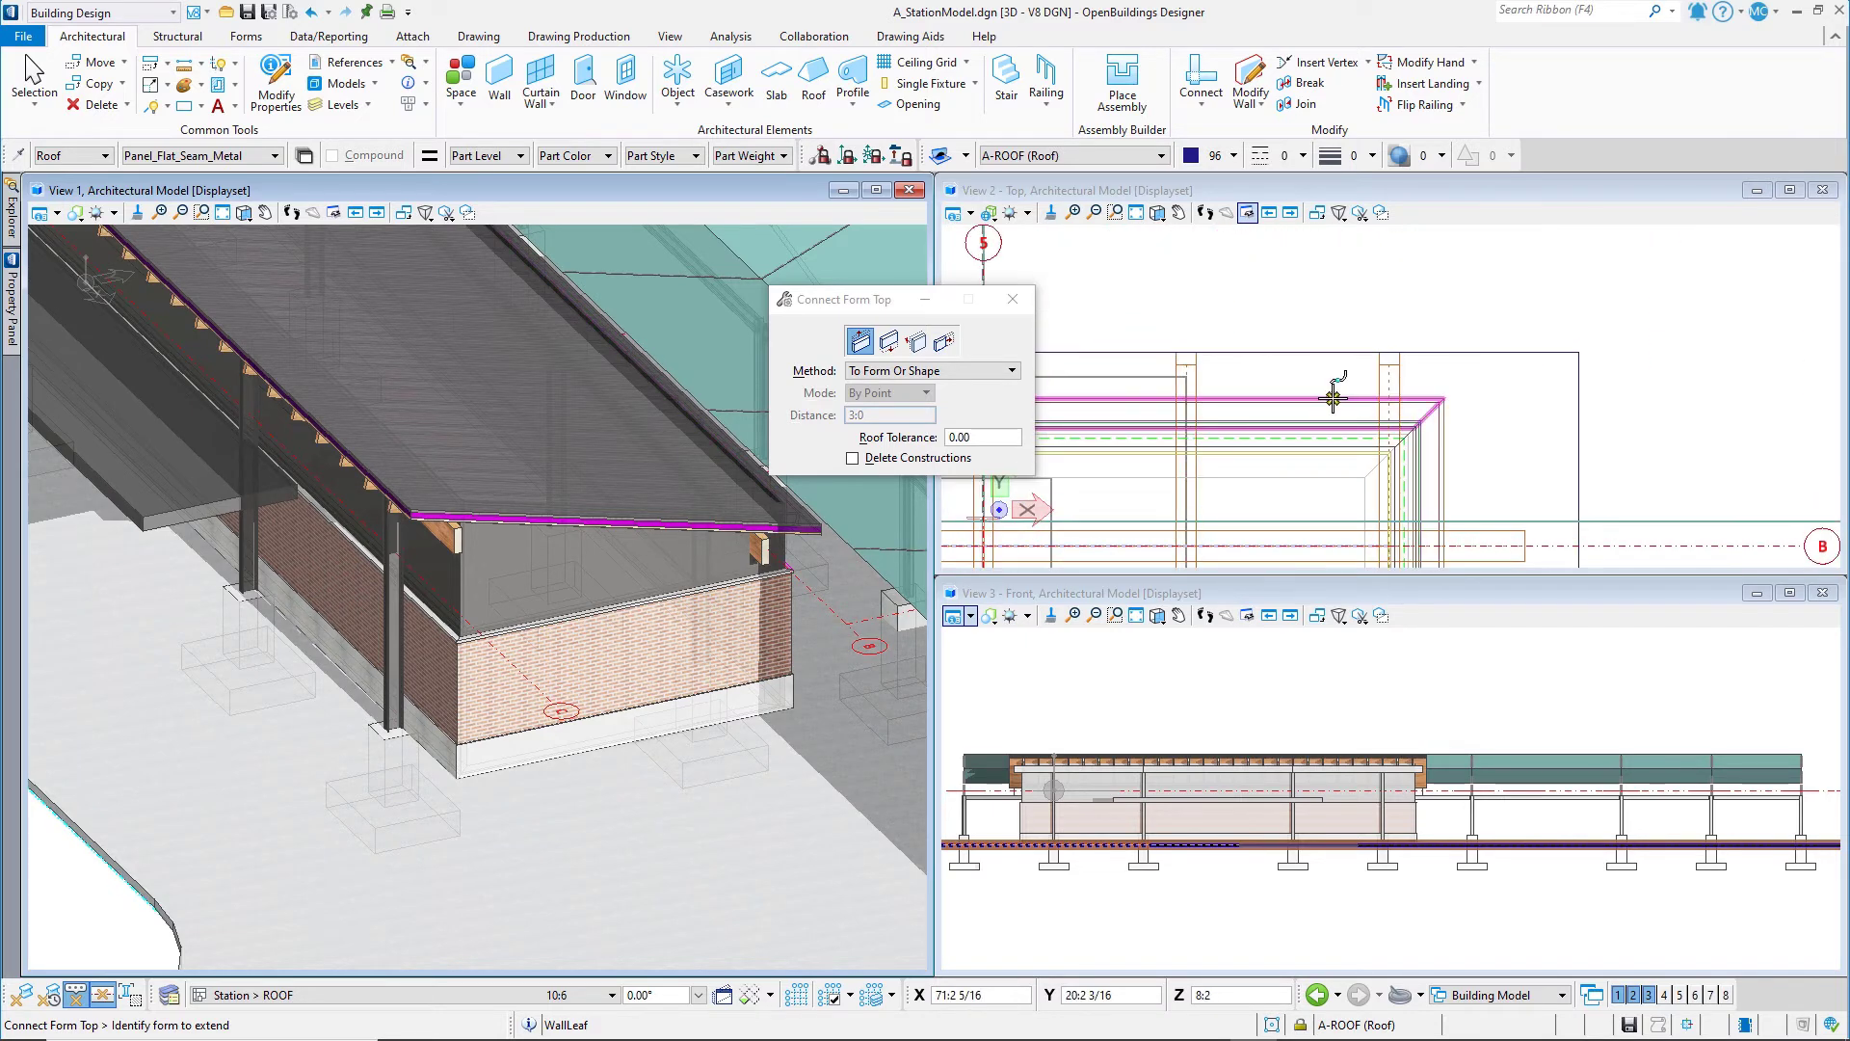
{"action": "left_click", "coordinate": [1332, 398]}
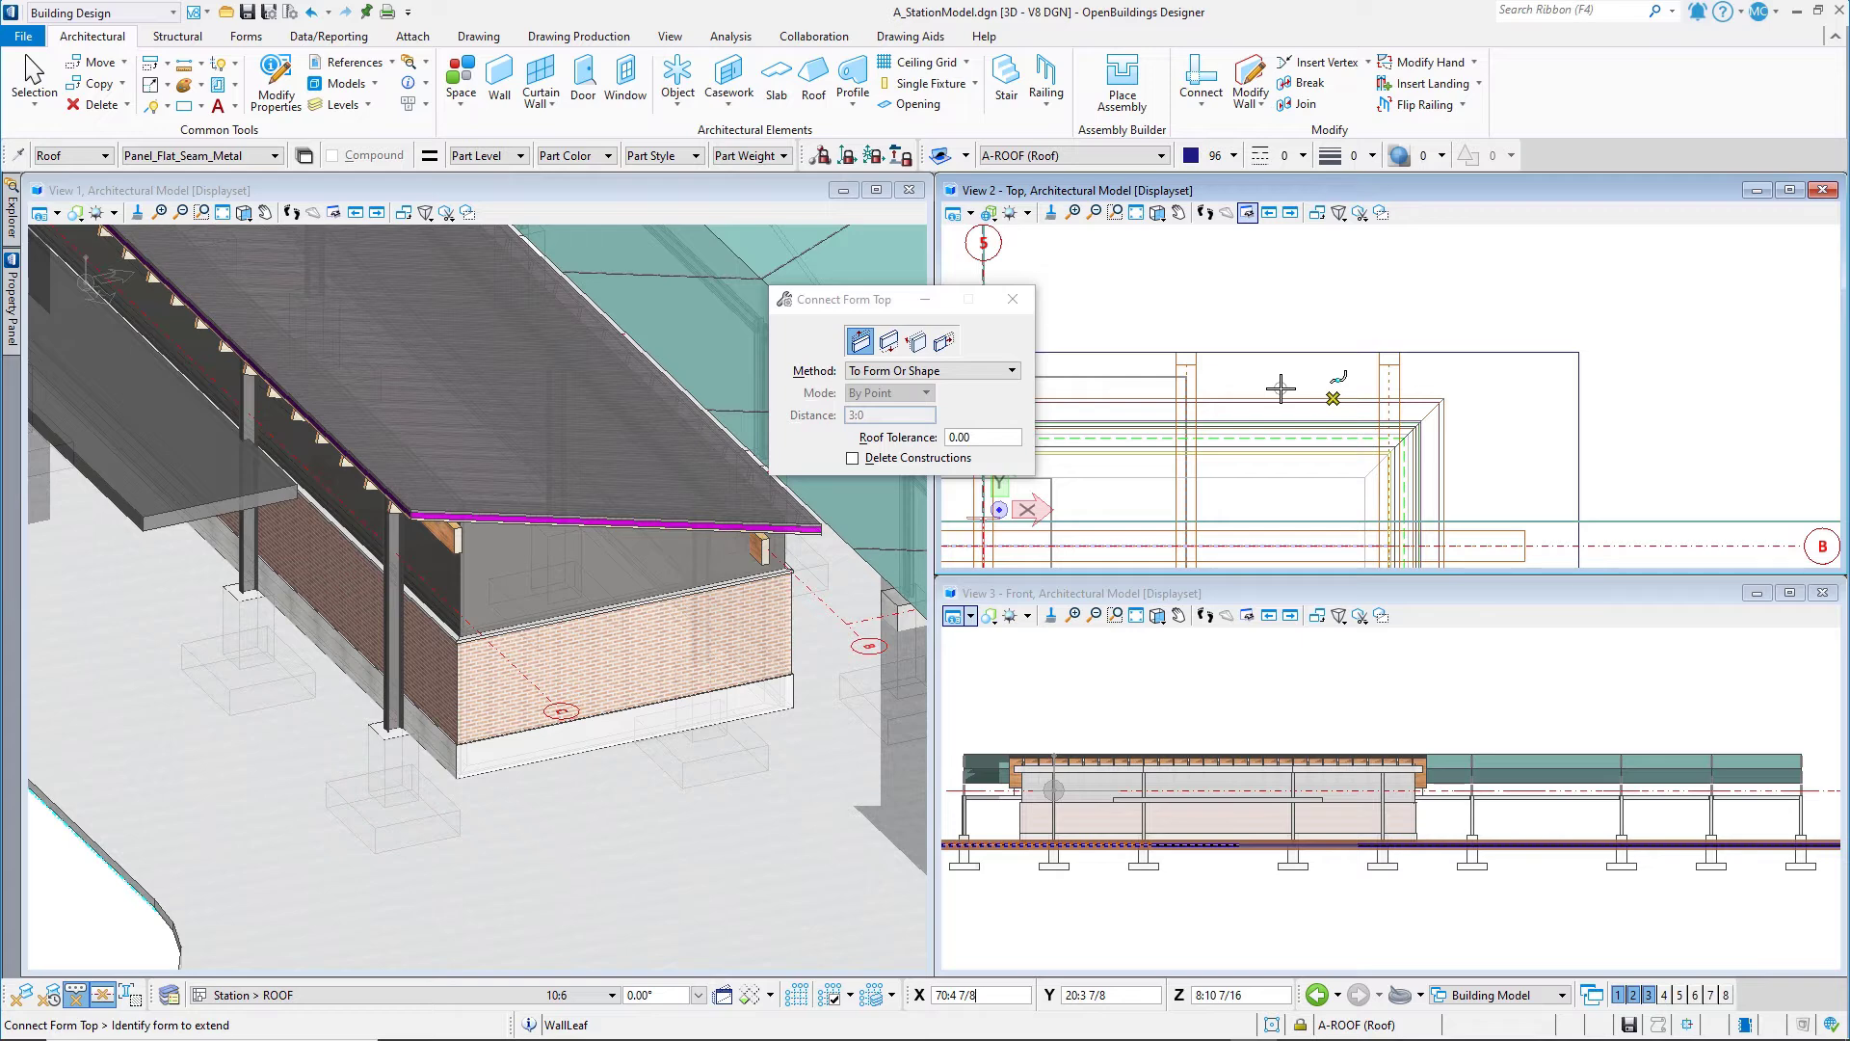
{"action": "left_click", "coordinate": [1012, 299]}
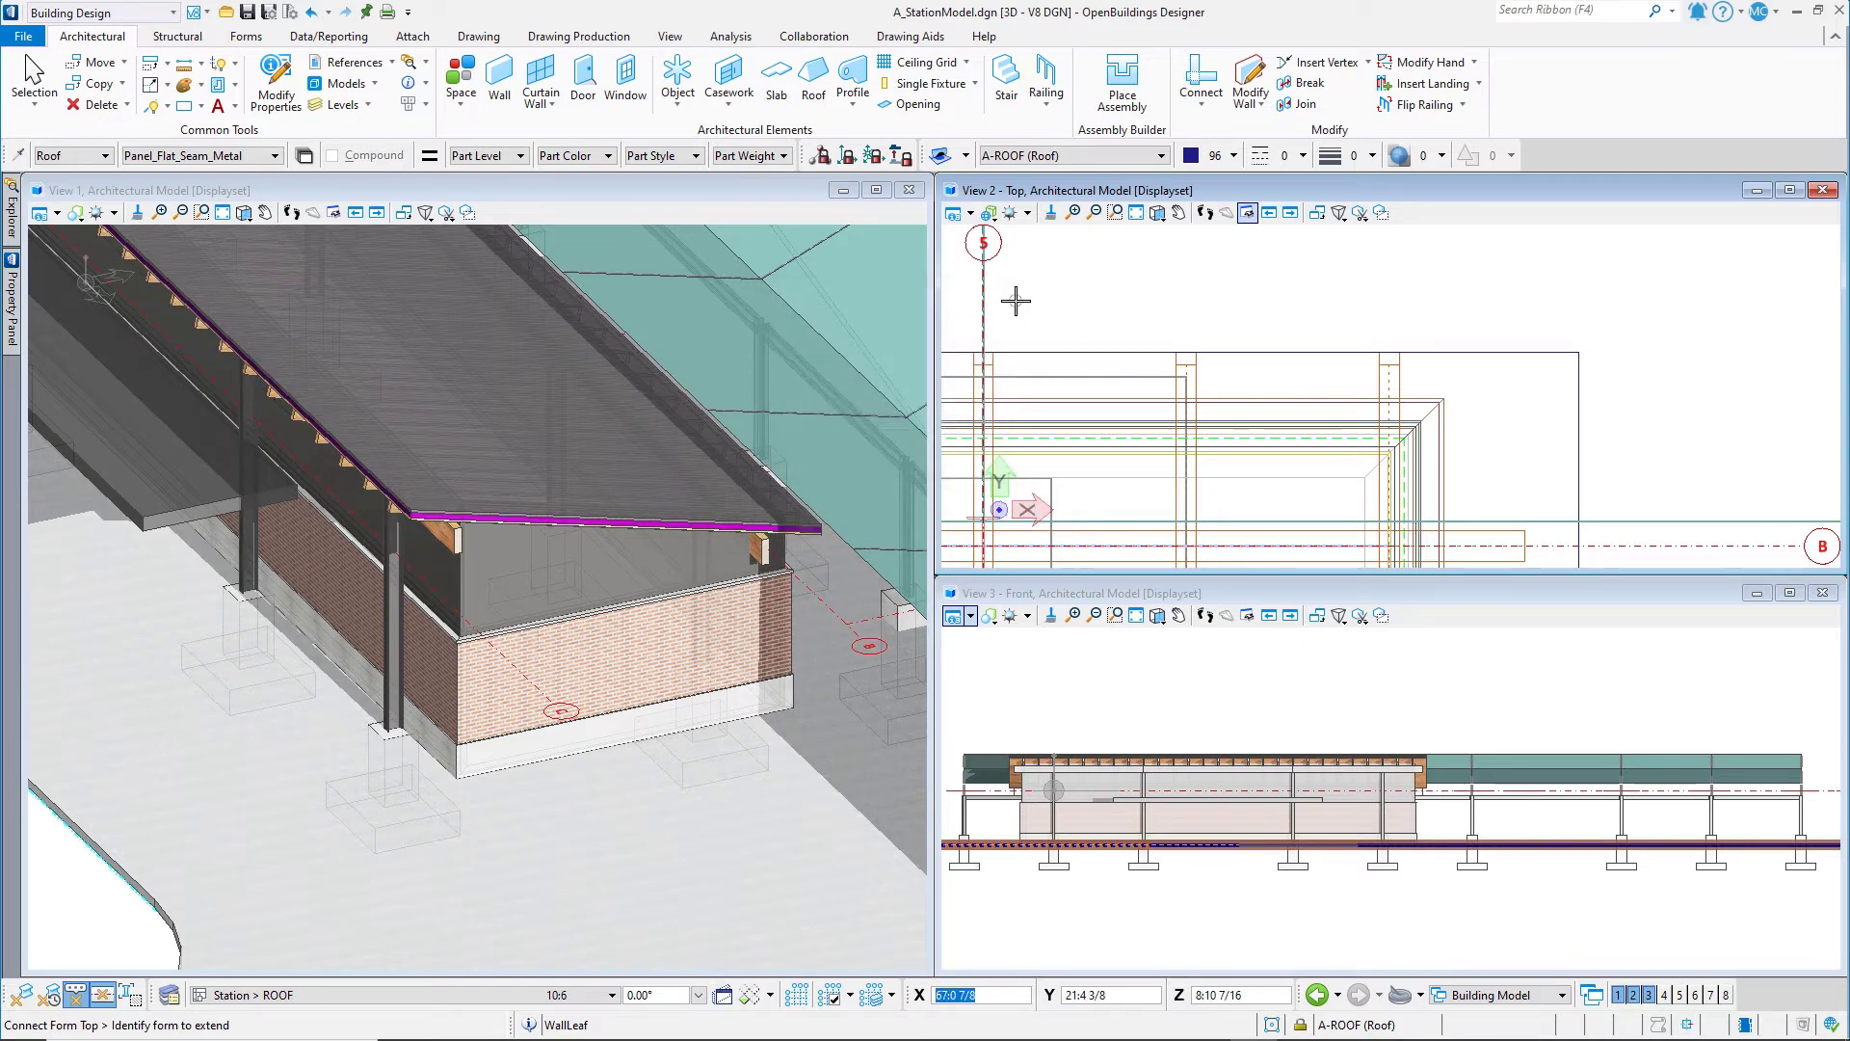